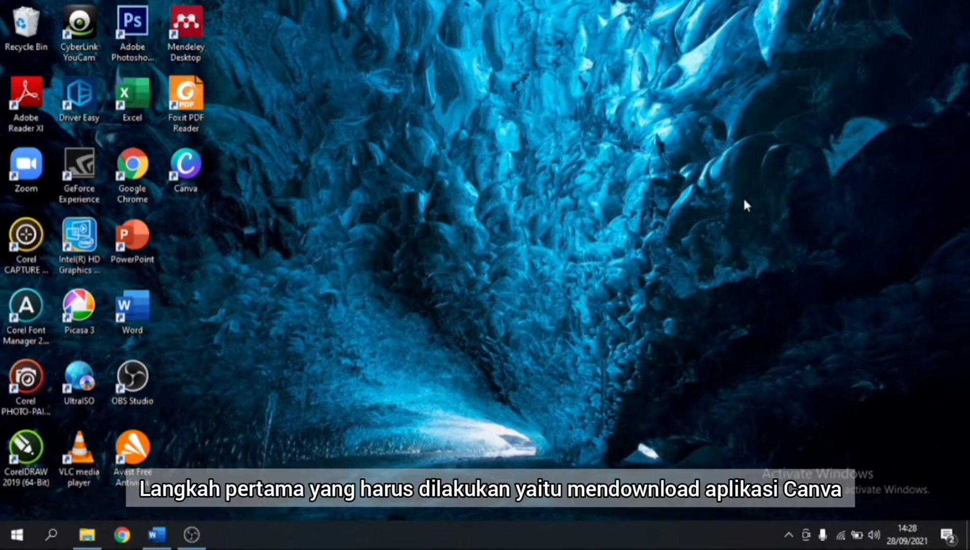
Search for canva in Google Chrome and open the "Kolaborasi & Buat Desain Grafis Menakjubkan secara Gratis" result.
left_click(122, 536)
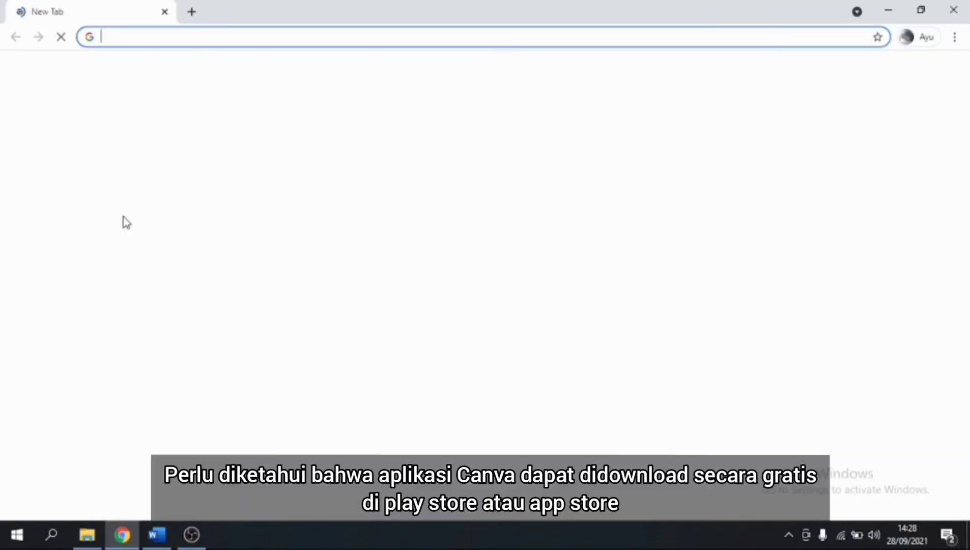
type("canva")
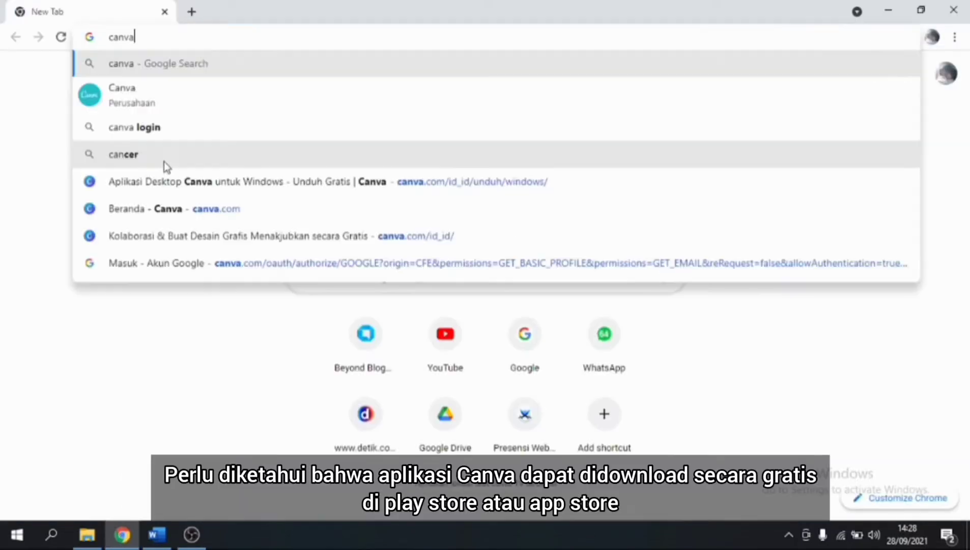
key("Return")
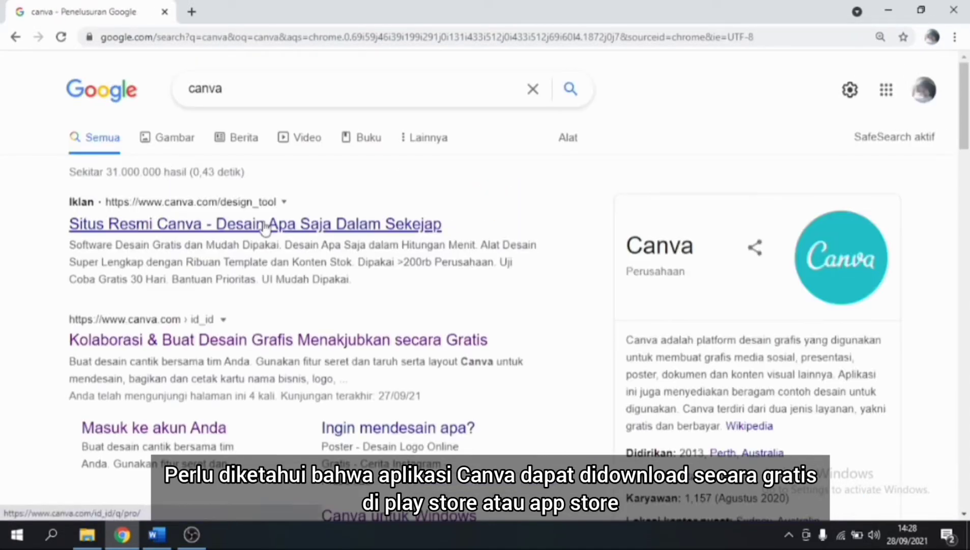
scroll(264, 227, "down", 1)
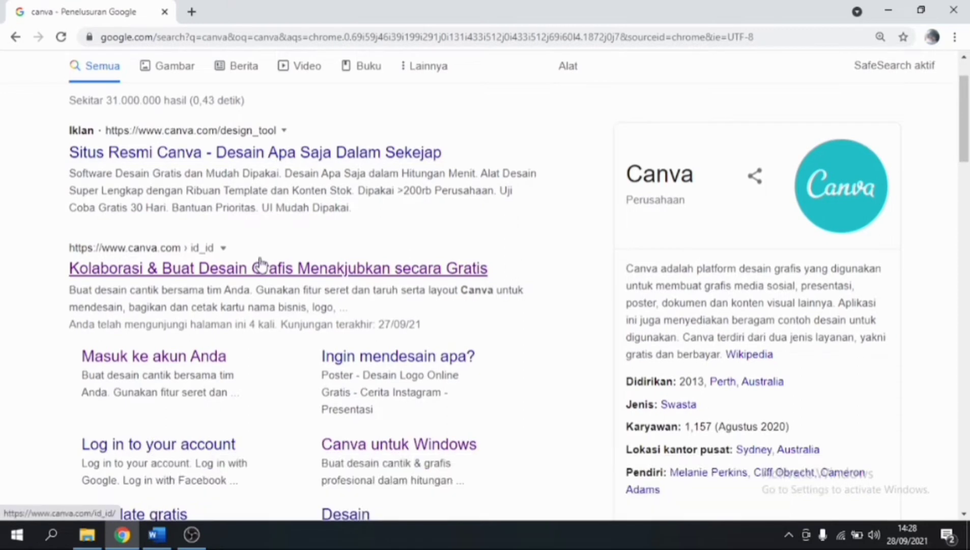
left_click(261, 268)
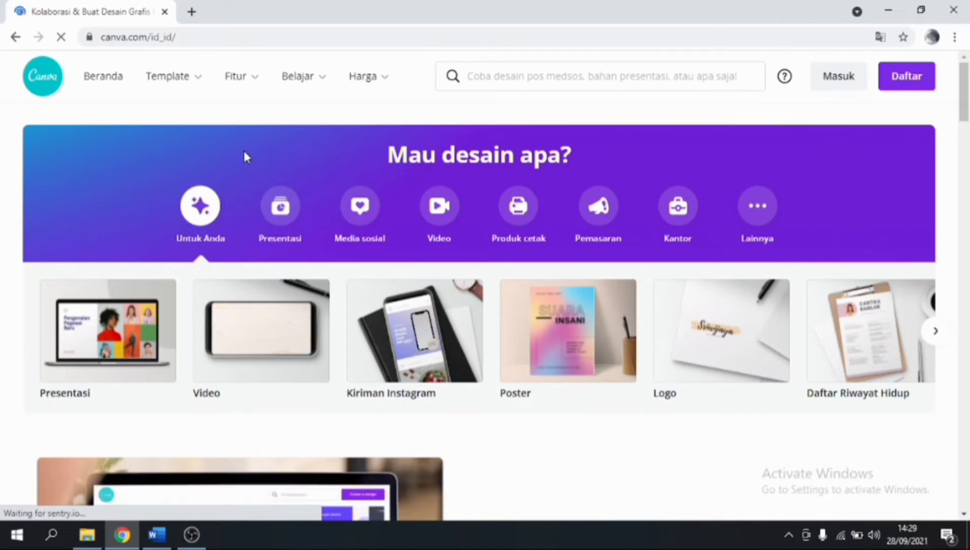
Open the Canva untuk Windows download page and start downloading the desktop app installer.
left_click(249, 89)
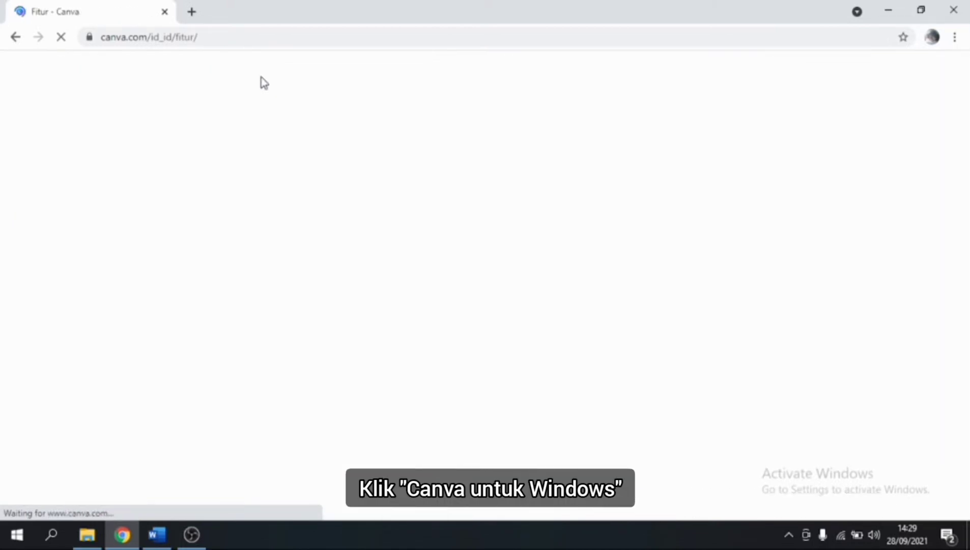
mouse_move(262, 82)
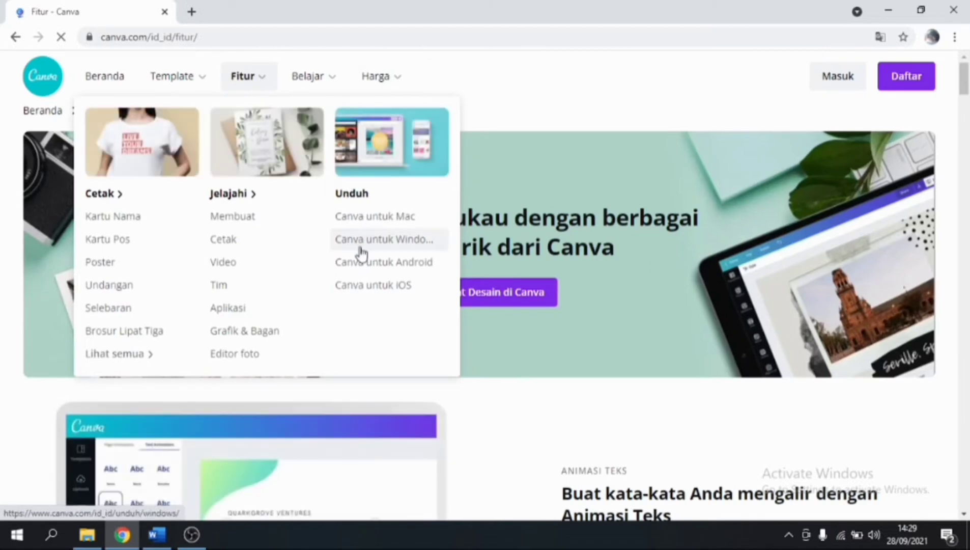
left_click(361, 247)
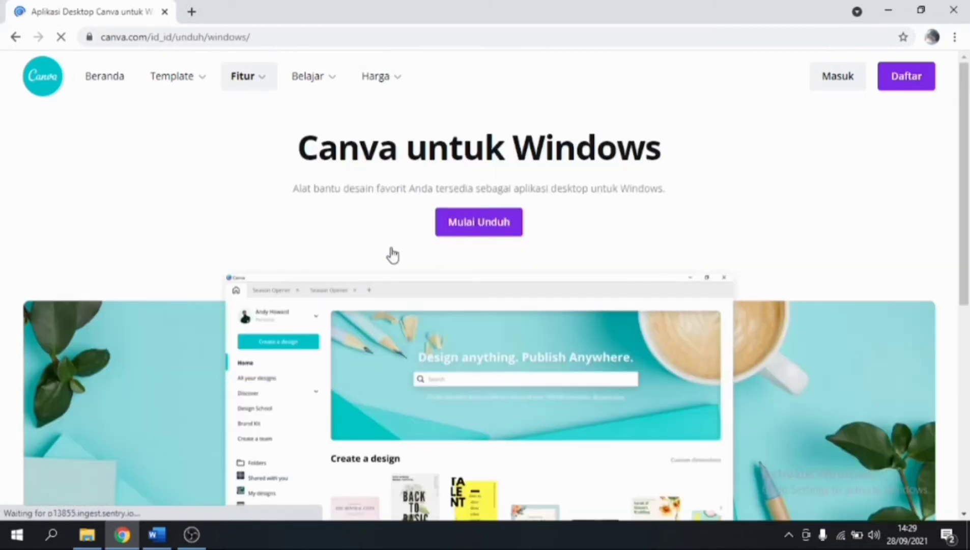
left_click(466, 228)
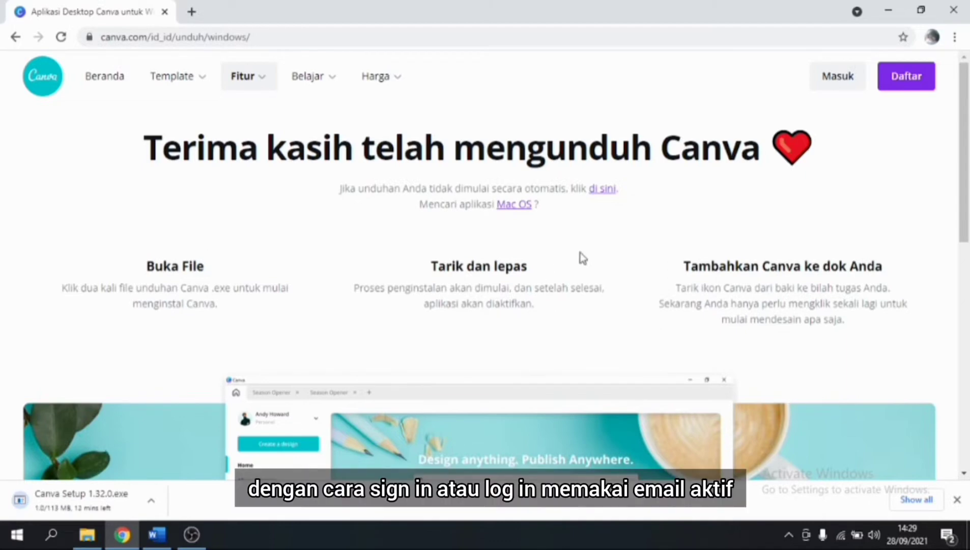
Sign up for Canva with the group's Google account and dismiss the browser's download bar.
left_click(899, 86)
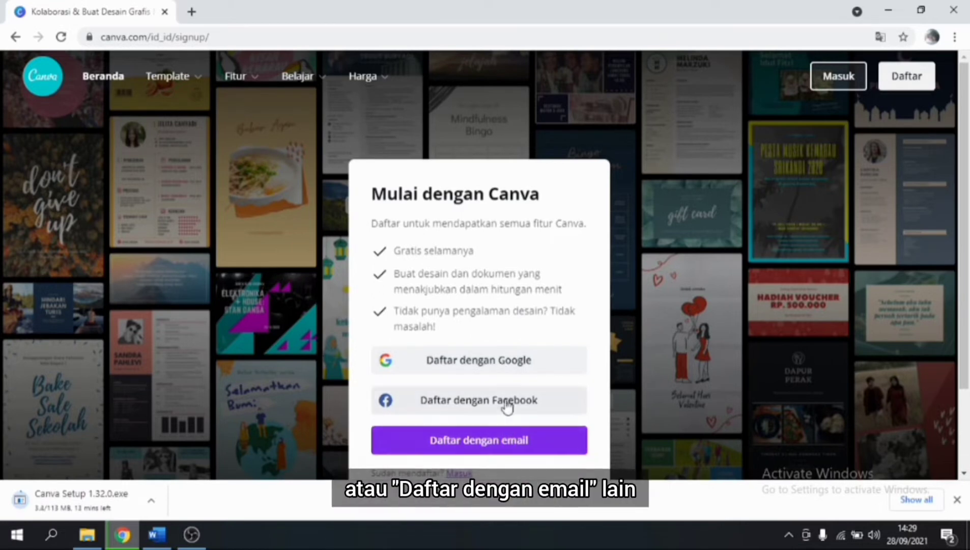
left_click(493, 365)
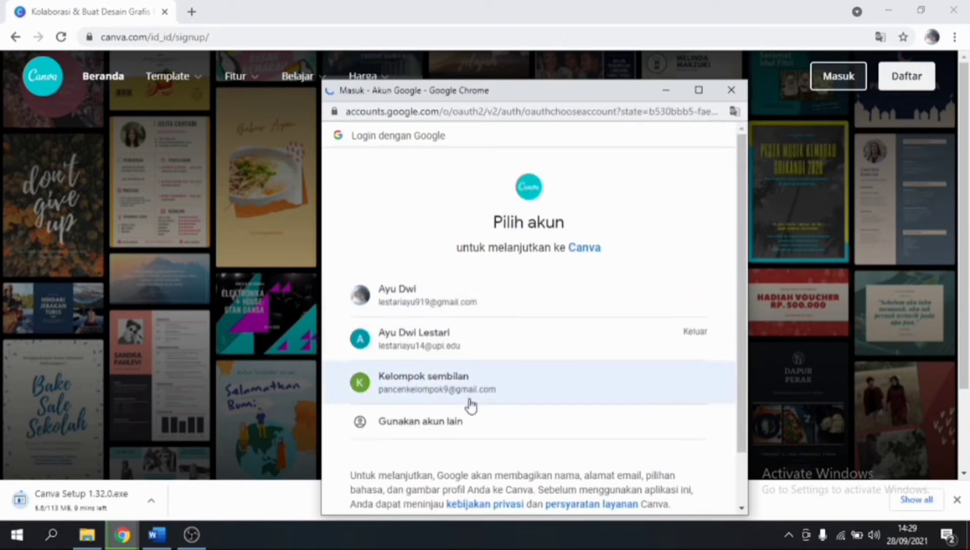
left_click(463, 390)
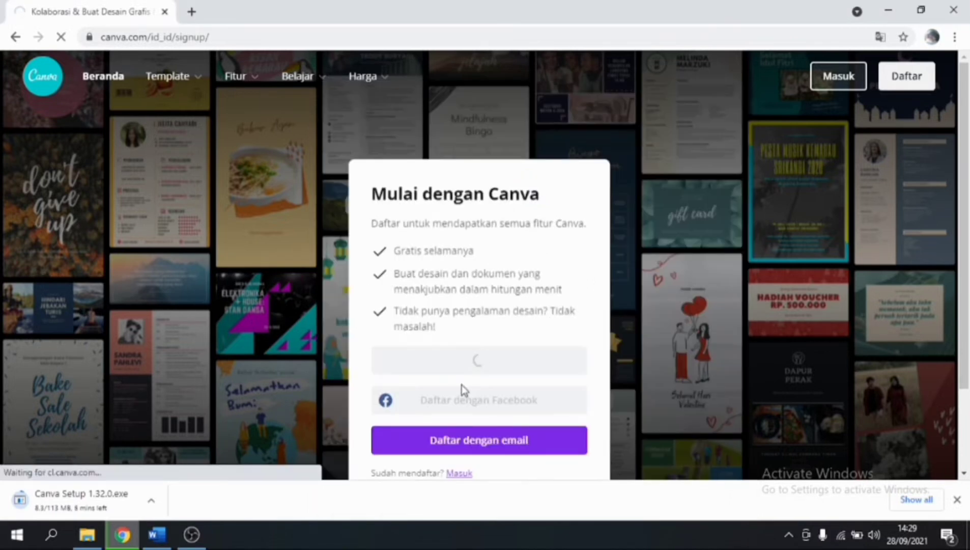
left_click(956, 500)
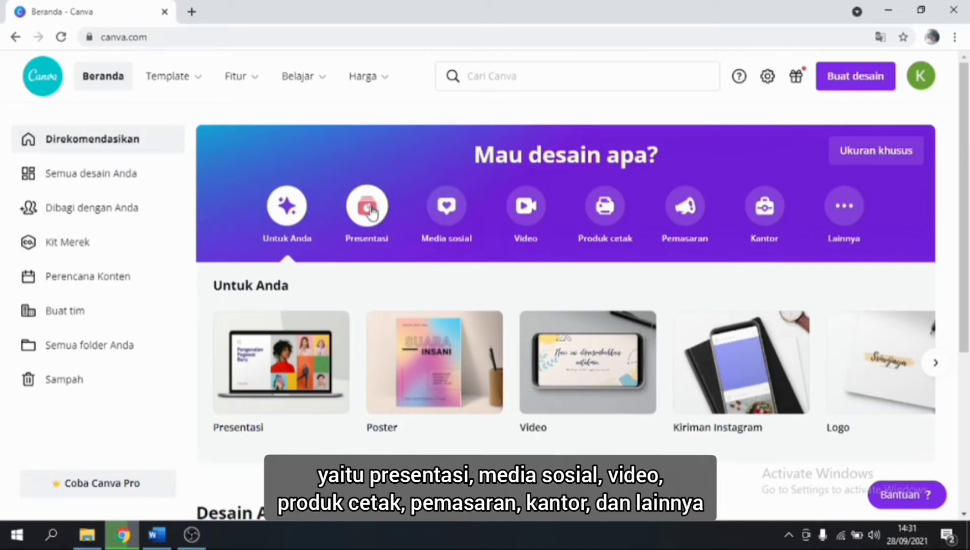
Look through the design types under Media sosial, Video, Produk cetak, Pemasaran, Kantor and Lainnya.
left_click(444, 218)
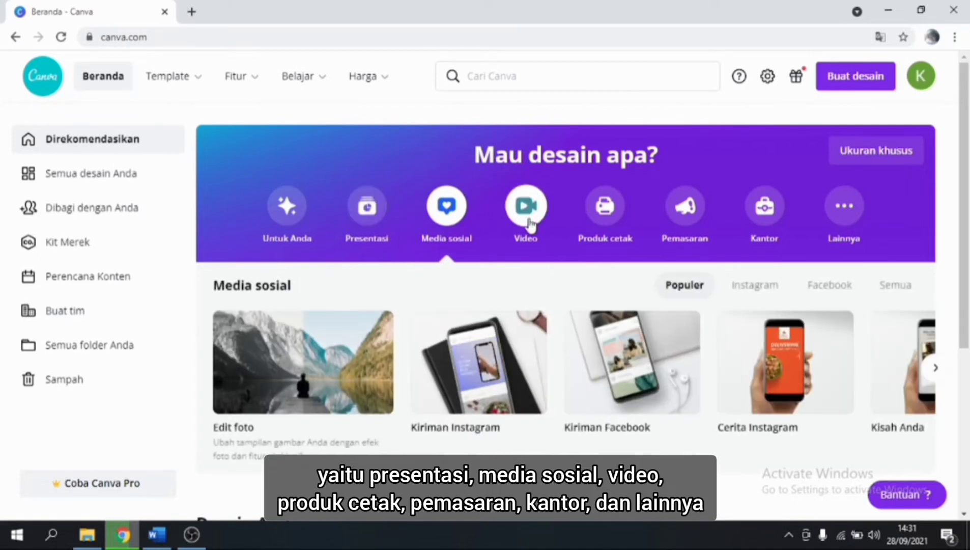
left_click(528, 219)
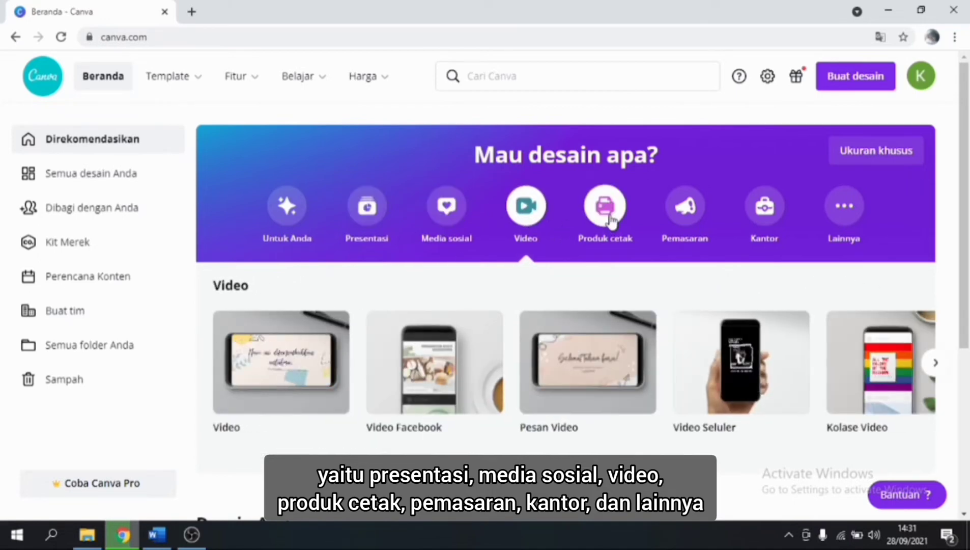
left_click(610, 220)
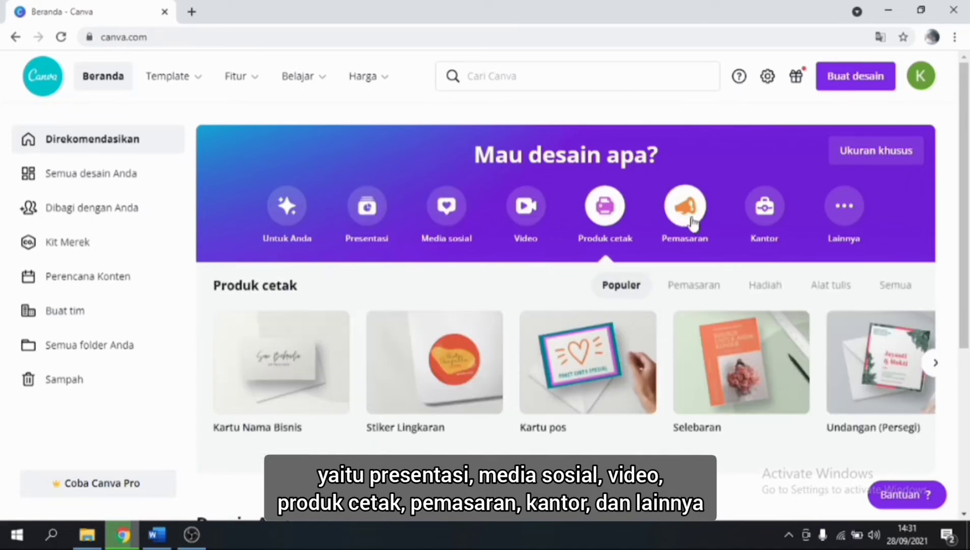
left_click(687, 214)
left_click(765, 216)
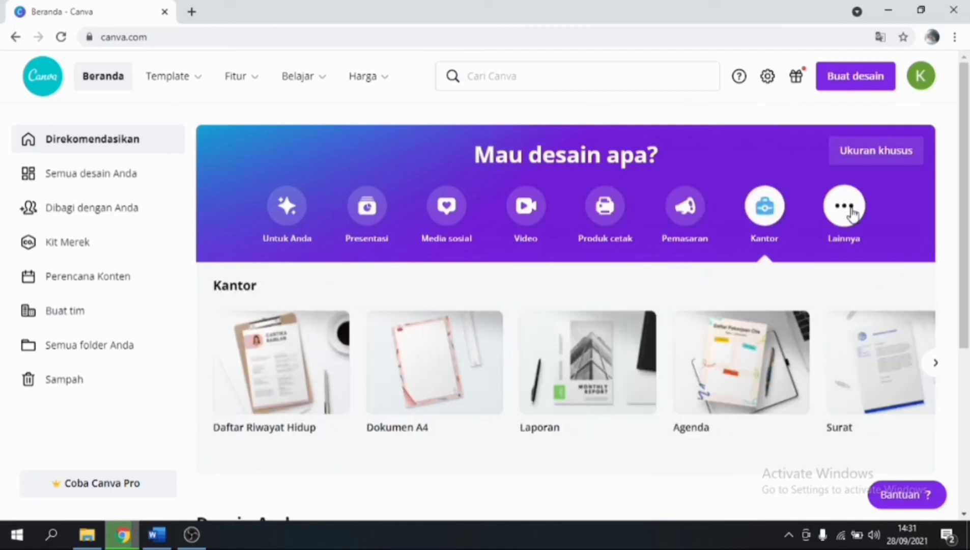
left_click(853, 213)
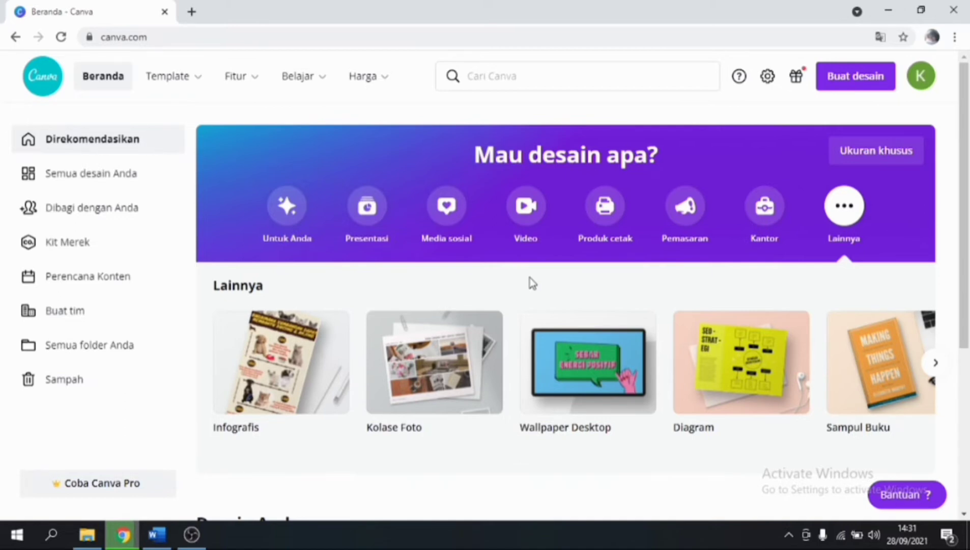
Create a blank Poster design from the Untuk Anda category and dismiss the editor's introductory pop-ups.
left_click(296, 216)
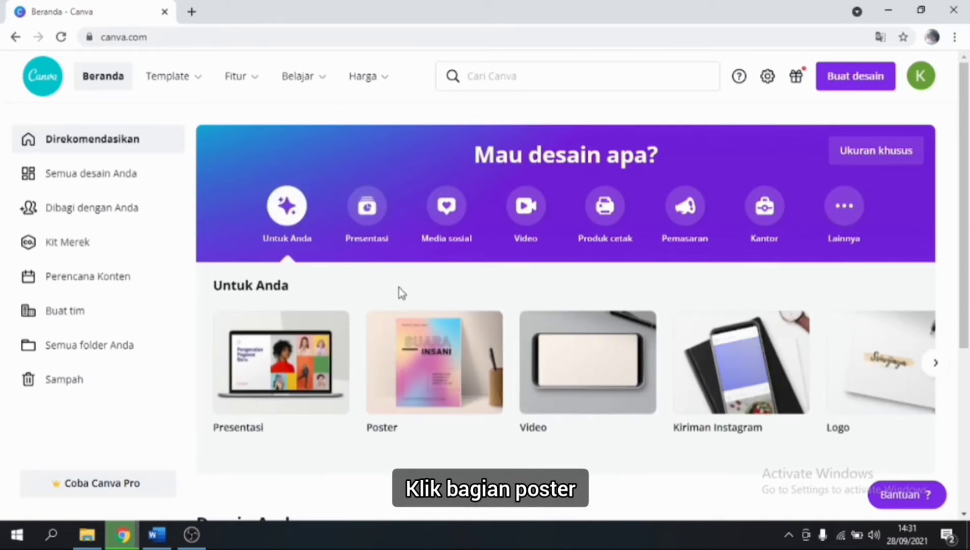
mouse_move(434, 363)
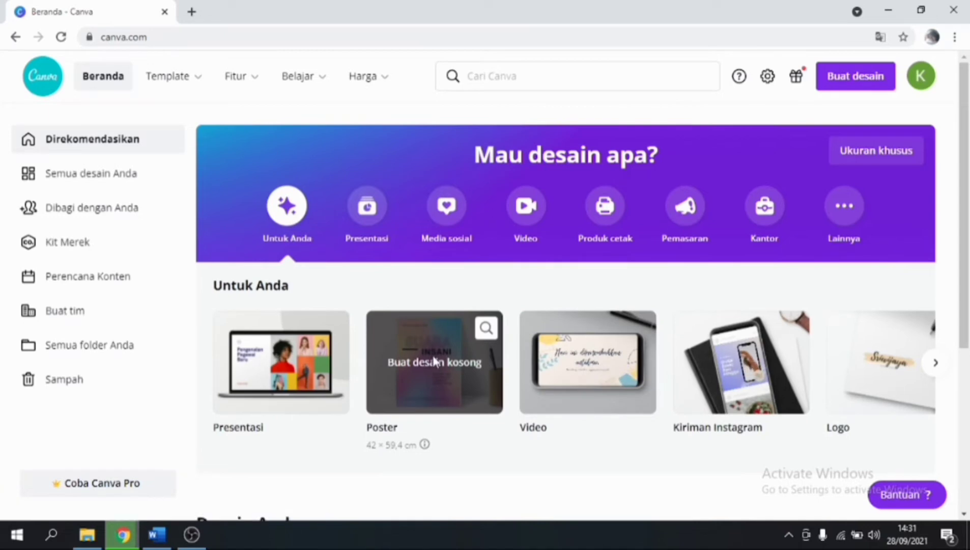
left_click(434, 362)
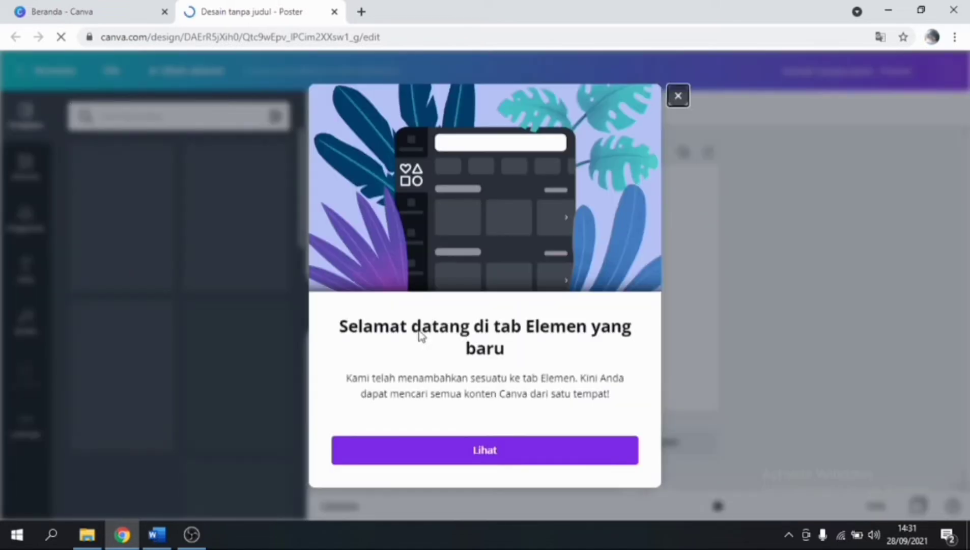
left_click(678, 96)
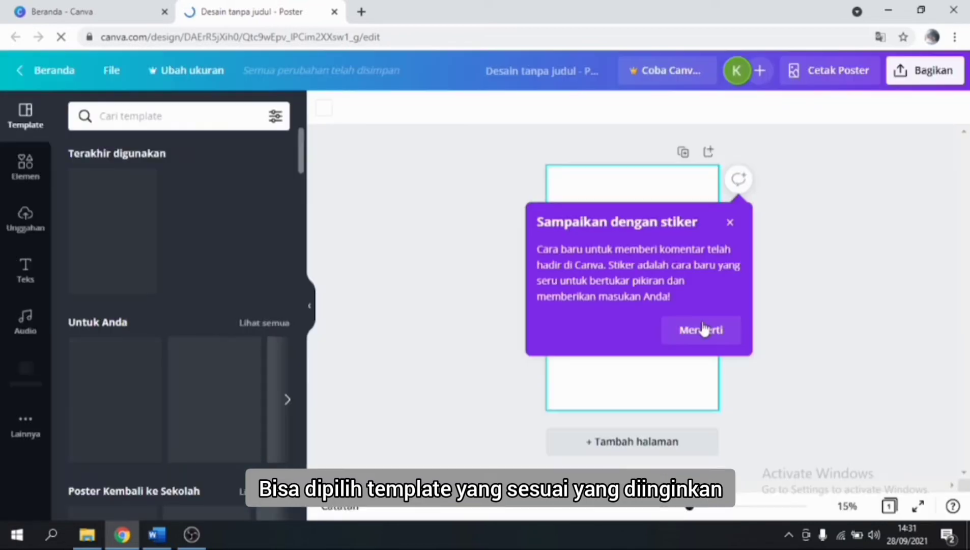
left_click(703, 329)
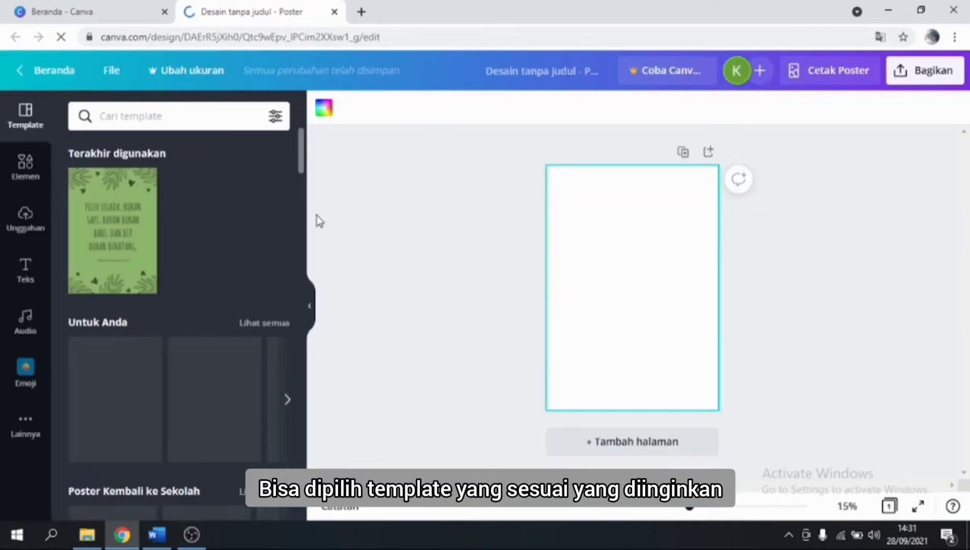
Apply the recently used green leaf template "Pilih selada, bukan sapi" to the blank poster.
scroll(214, 236, "down", 3)
scroll(214, 237, "down", 2)
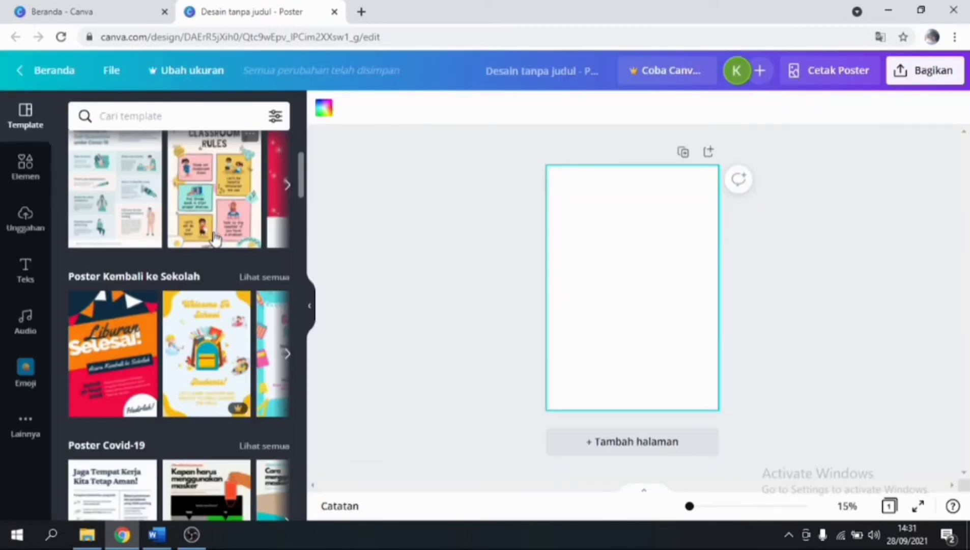
scroll(214, 237, "up", 5)
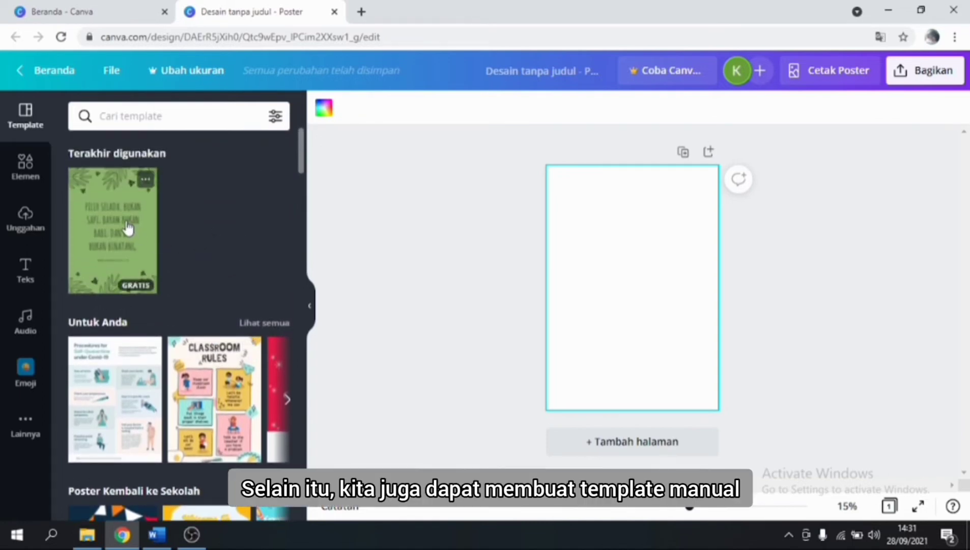
left_click(128, 229)
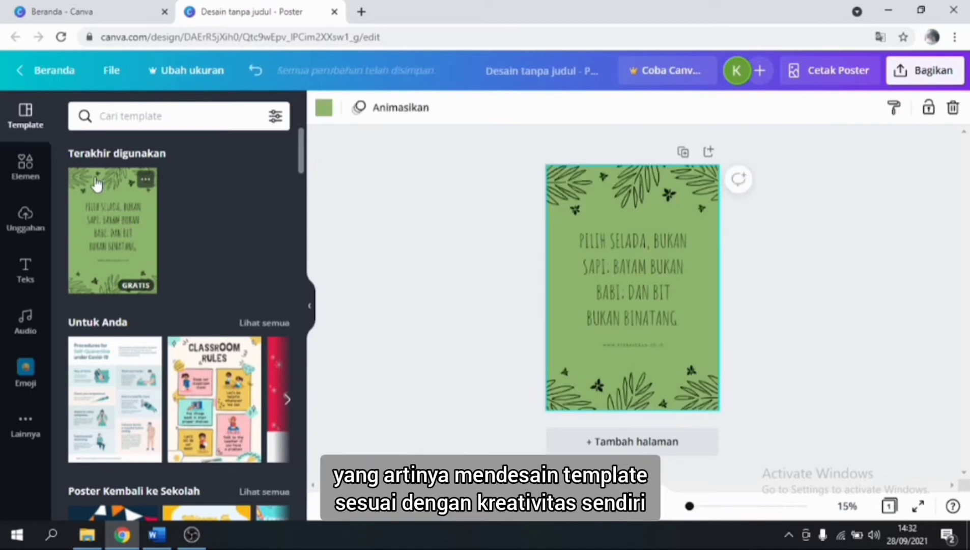
Look through the other poster template categories, such as Kembali ke Sekolah, Covid-19 and Anjing Hilang.
scroll(199, 313, "down", 8)
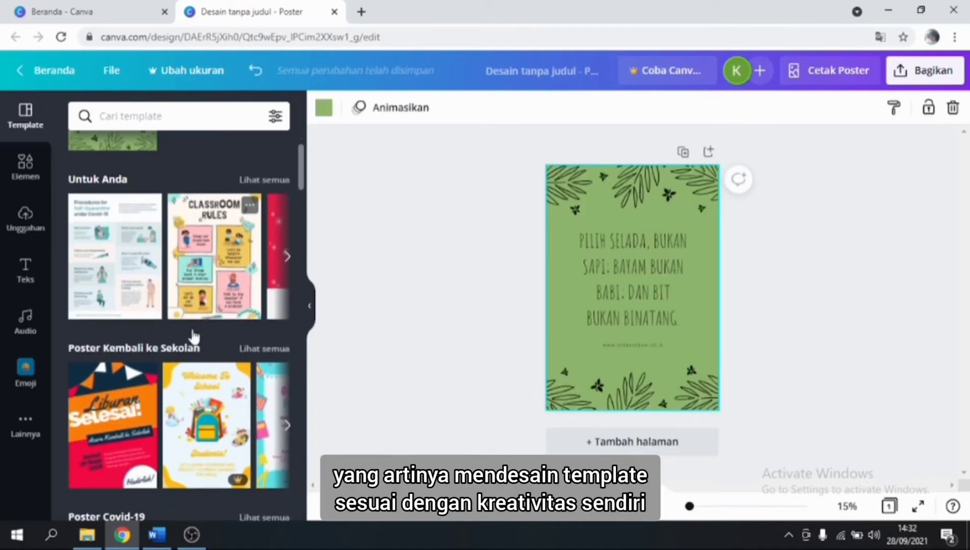
scroll(194, 337, "down", 4)
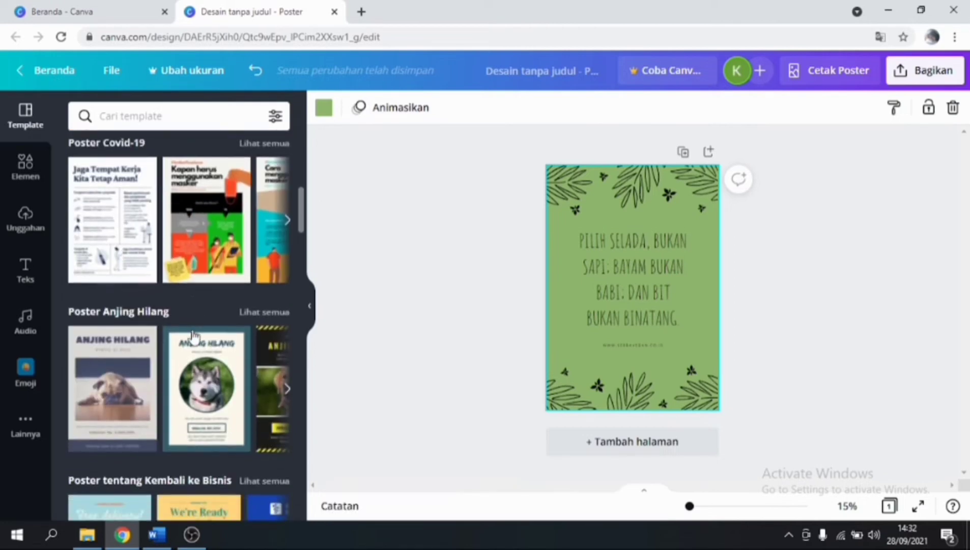
scroll(193, 337, "up", 5)
scroll(193, 337, "up", 6)
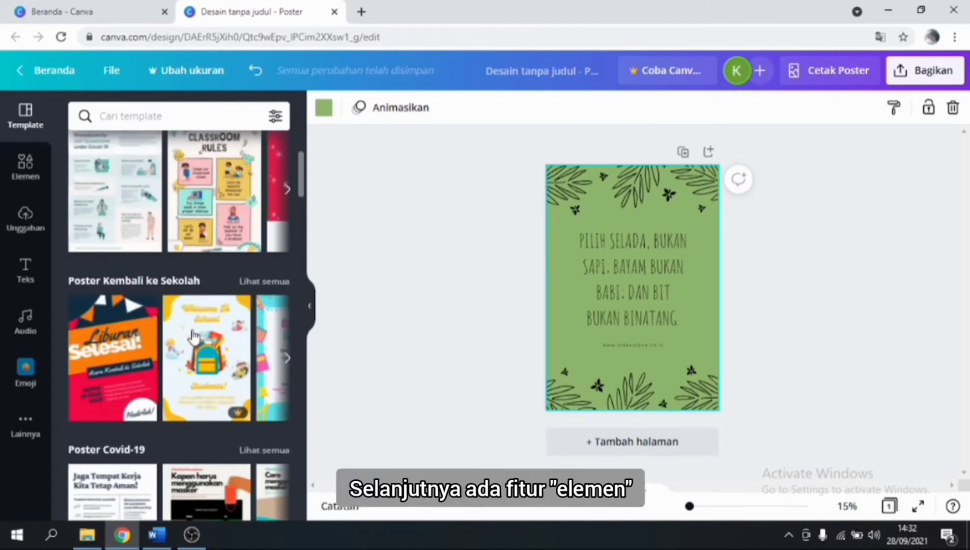
mouse_move(144, 237)
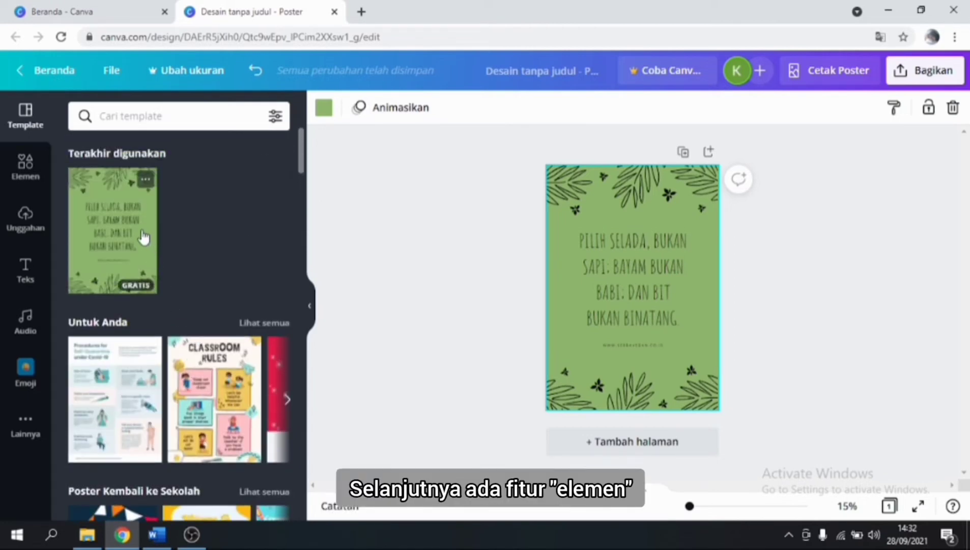
Examine the available design elements, from Garis & Bentuk, Grafis and Foto through to Bagan, Bingkai and Kisi.
left_click(42, 169)
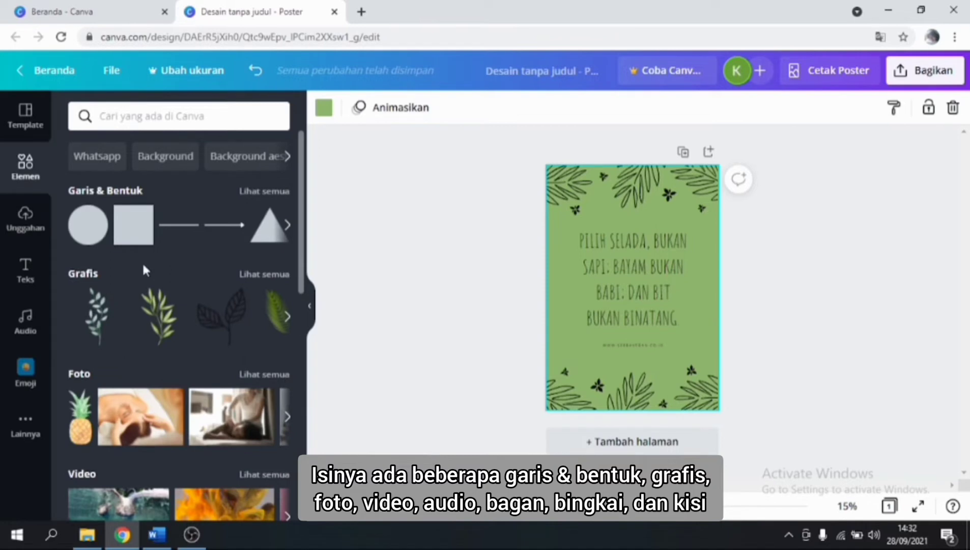
scroll(118, 271, "down", 3)
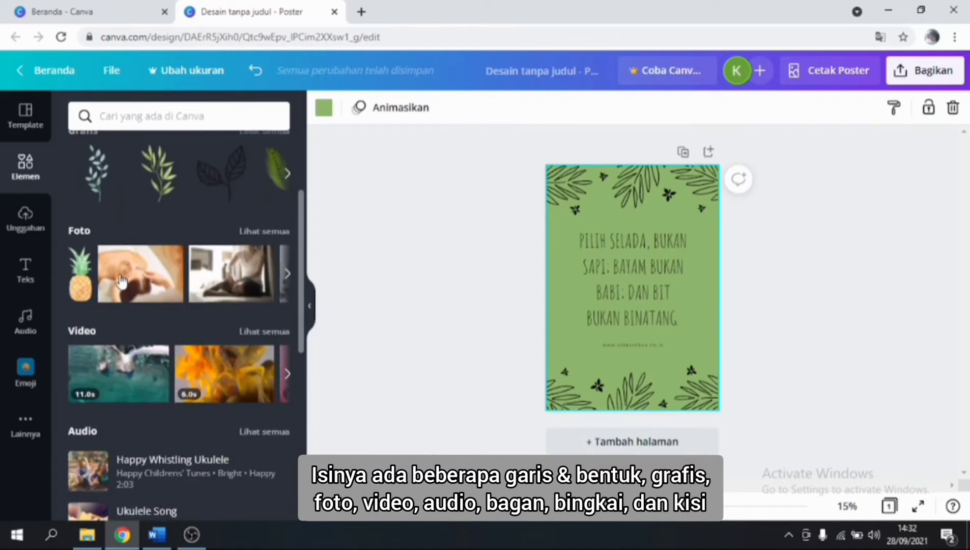
scroll(120, 280, "down", 5)
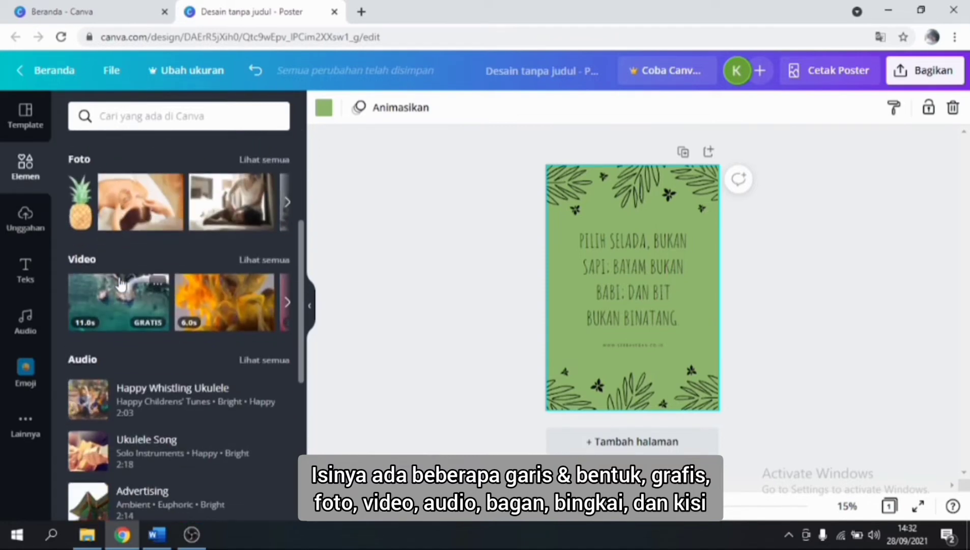
scroll(118, 301, "down", 3)
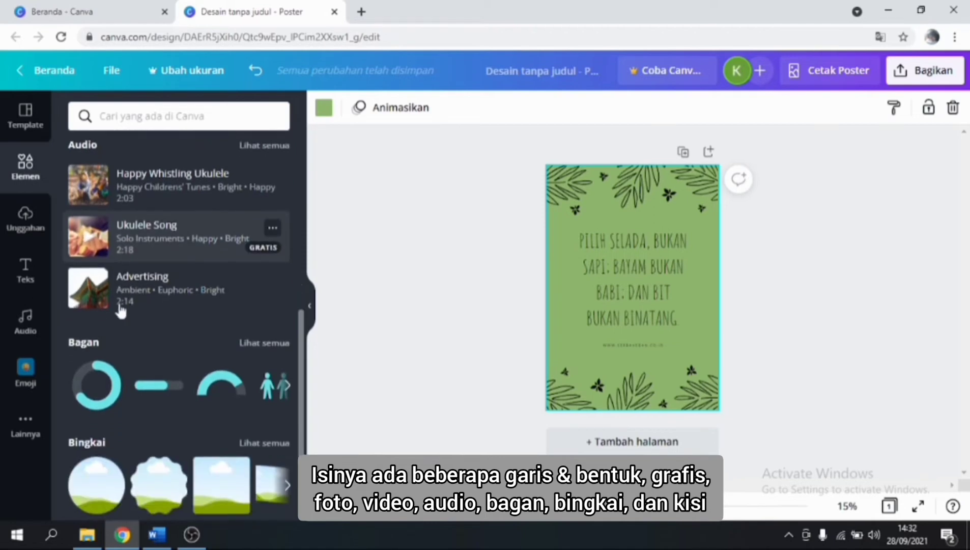
scroll(121, 311, "down", 1)
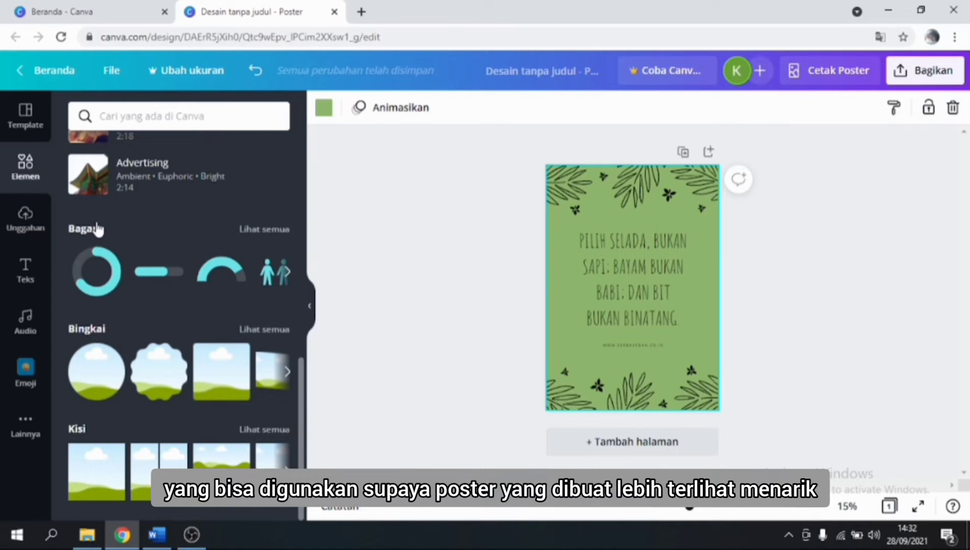
Look through the upload options for images, video and audio.
left_click(28, 218)
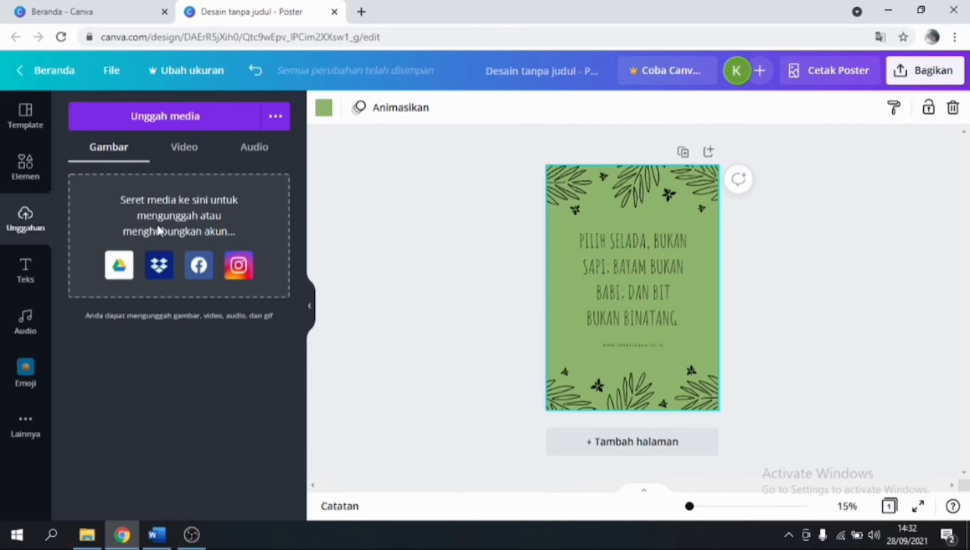
left_click(179, 149)
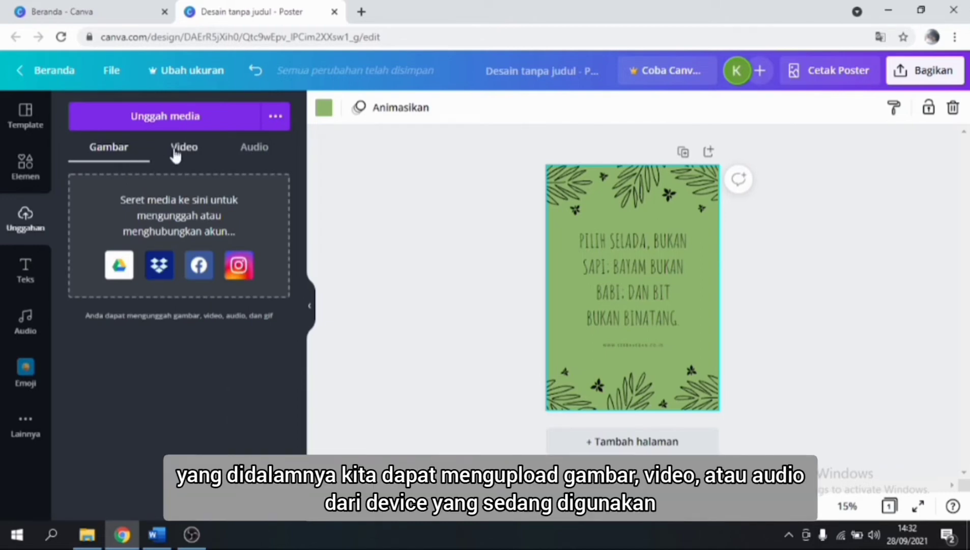
left_click(252, 158)
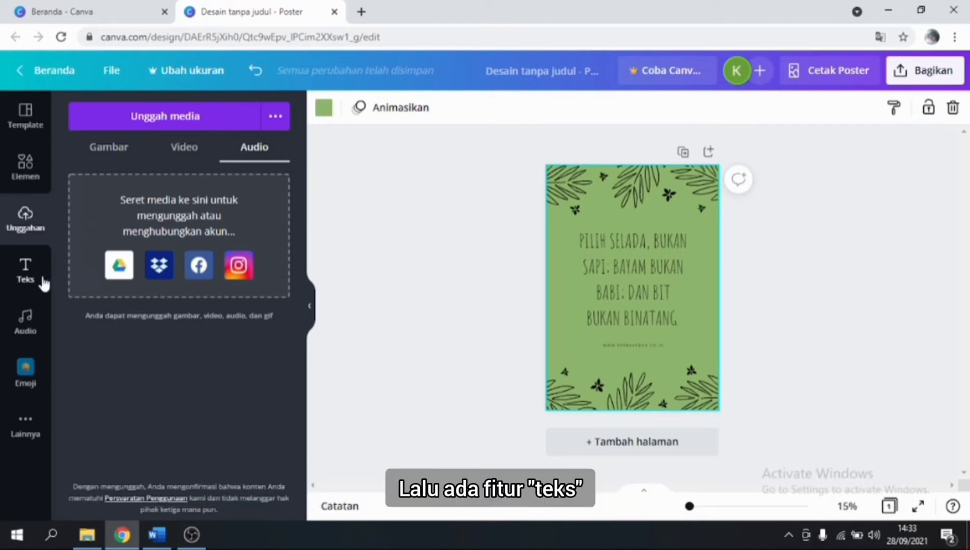
Examine the text options, from the heading, subheading and body text styles to the ready-made font combinations.
left_click(26, 268)
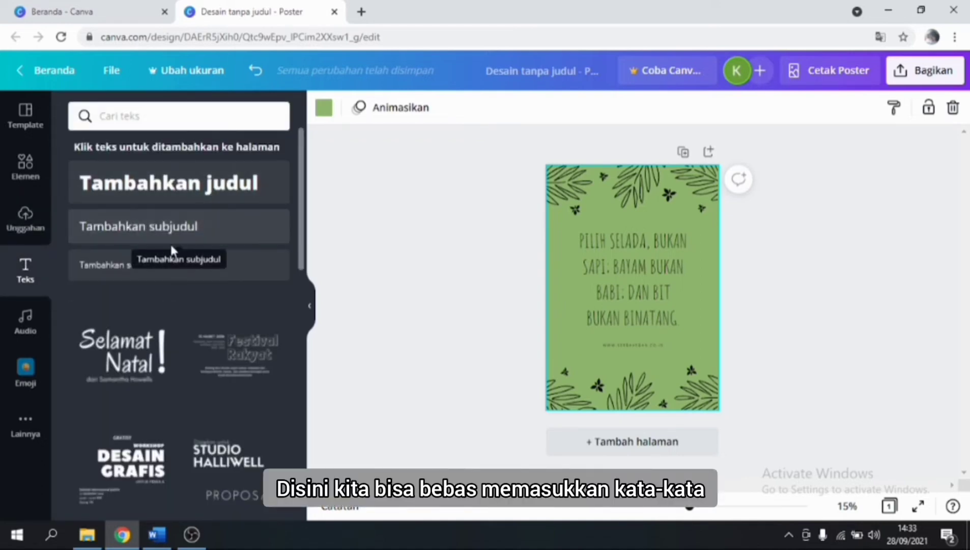
scroll(183, 329, "down", 2)
scroll(185, 332, "down", 5)
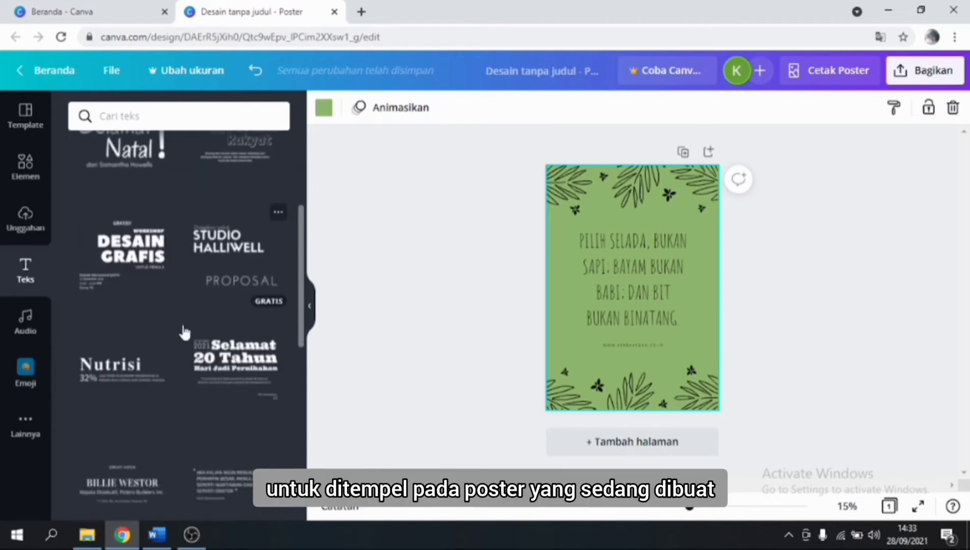
scroll(184, 332, "down", 5)
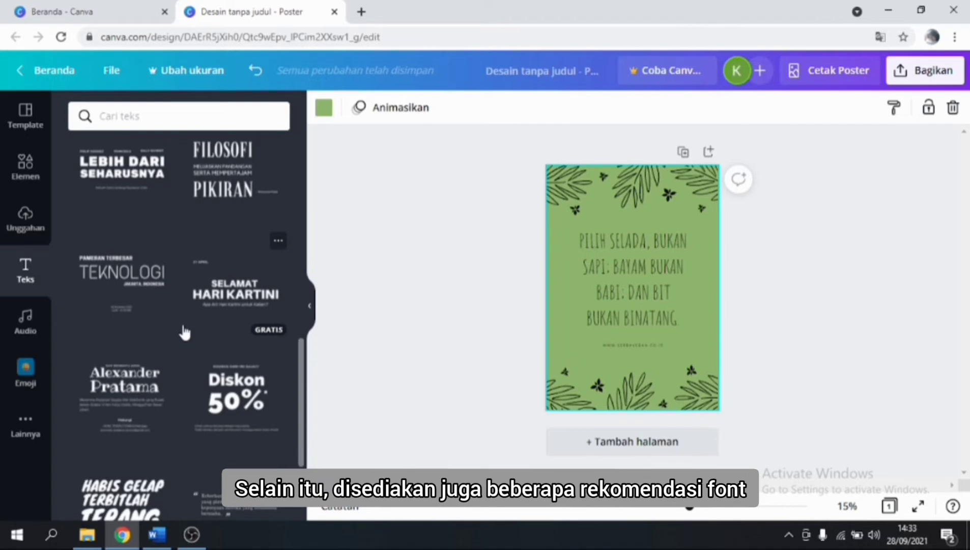
scroll(184, 332, "down", 2)
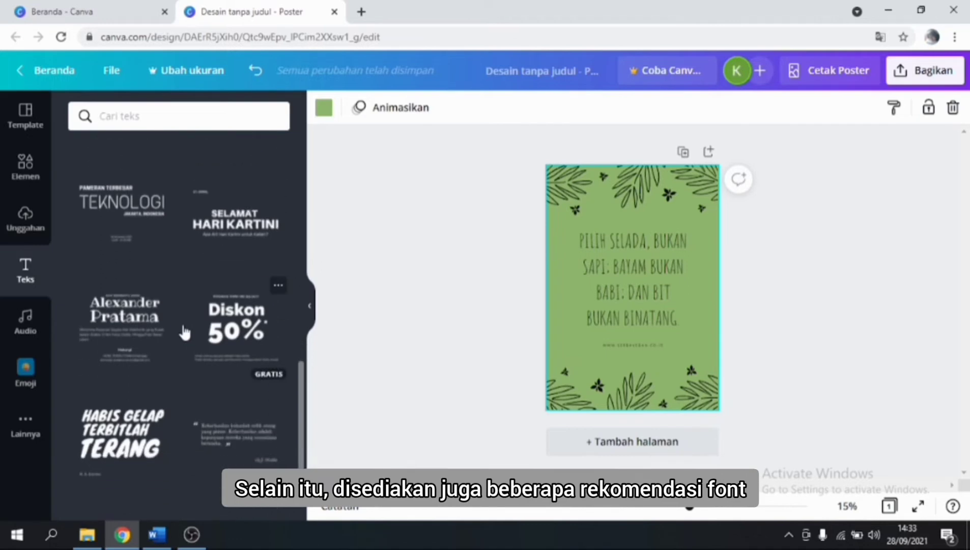
scroll(184, 332, "up", 3)
scroll(184, 332, "up", 6)
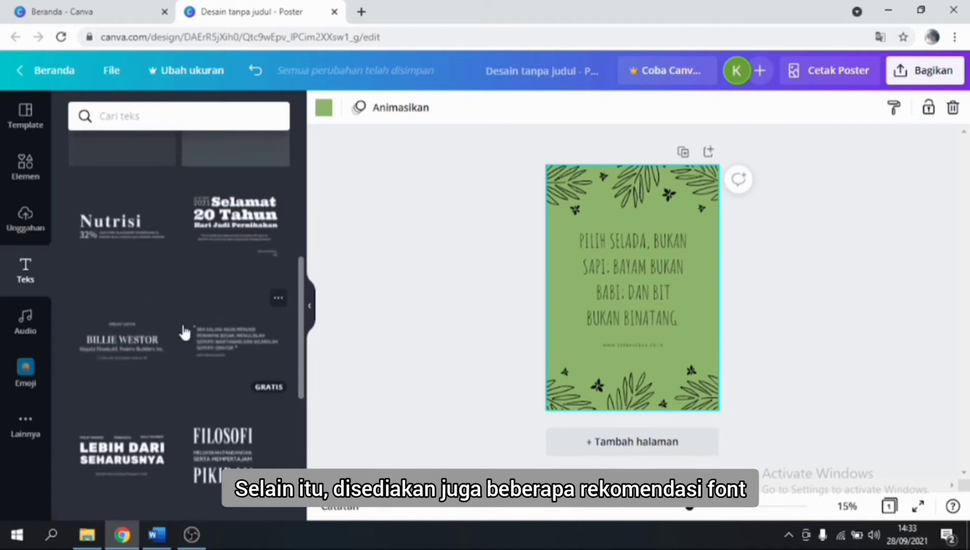
scroll(184, 332, "up", 4)
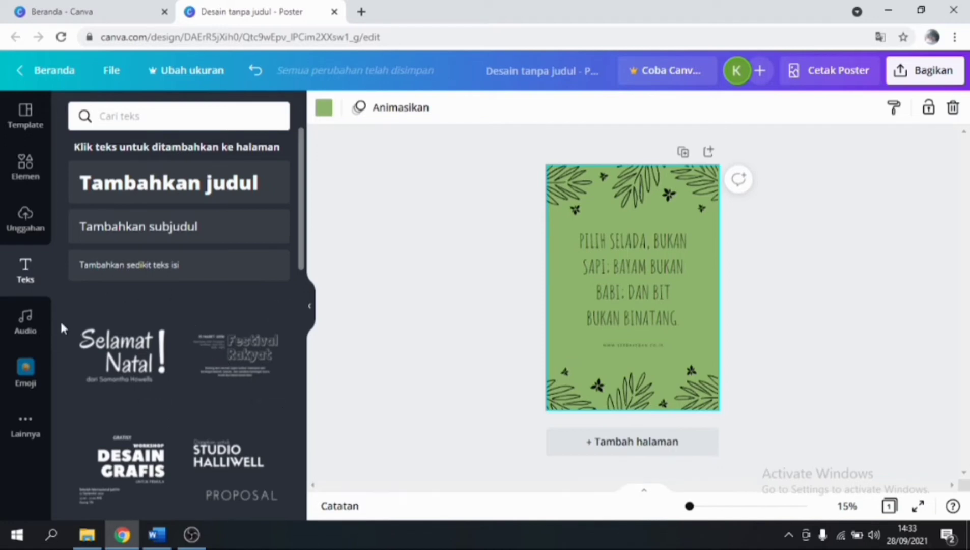
Look through the audio library's categories, such as Bahagia, Pop, Epik and Piano.
left_click(25, 319)
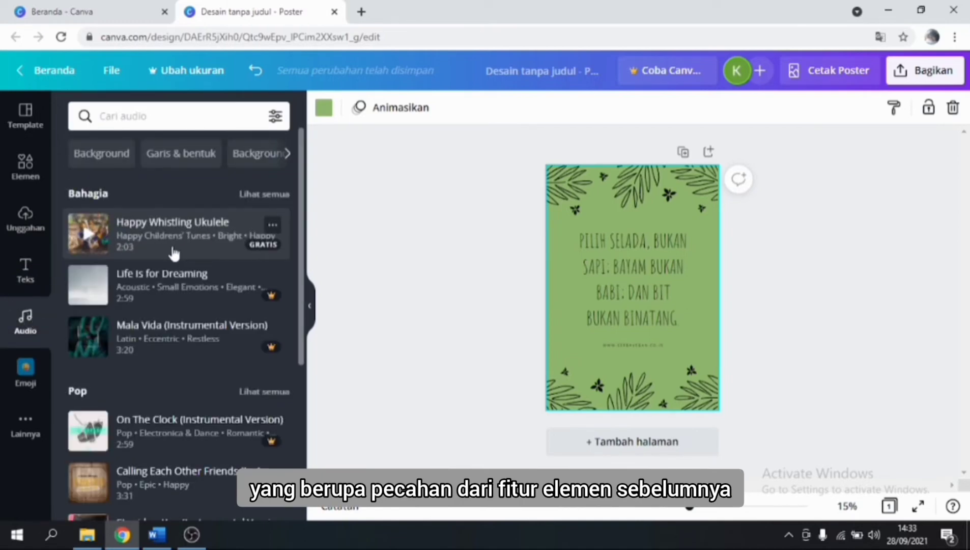
scroll(172, 257, "down", 2)
scroll(172, 262, "down", 4)
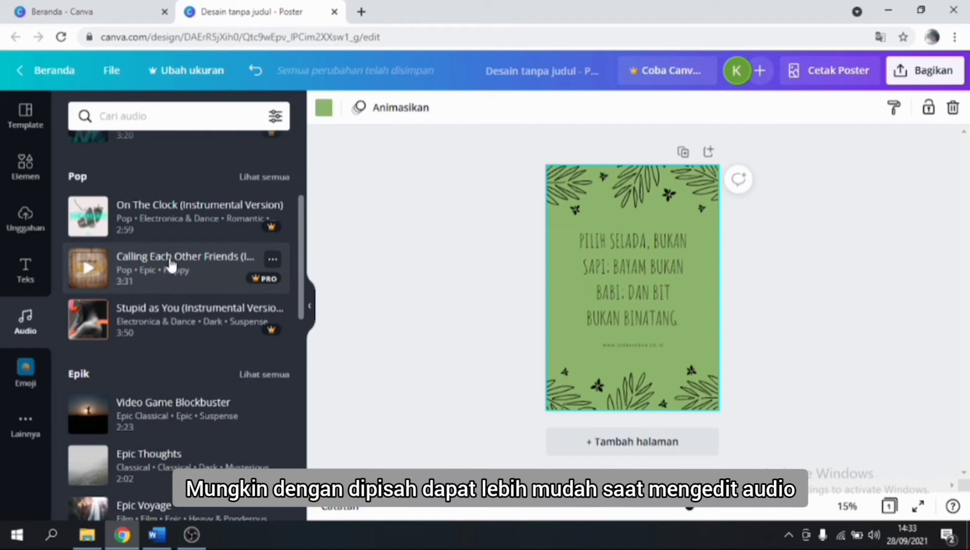
scroll(172, 263, "down", 4)
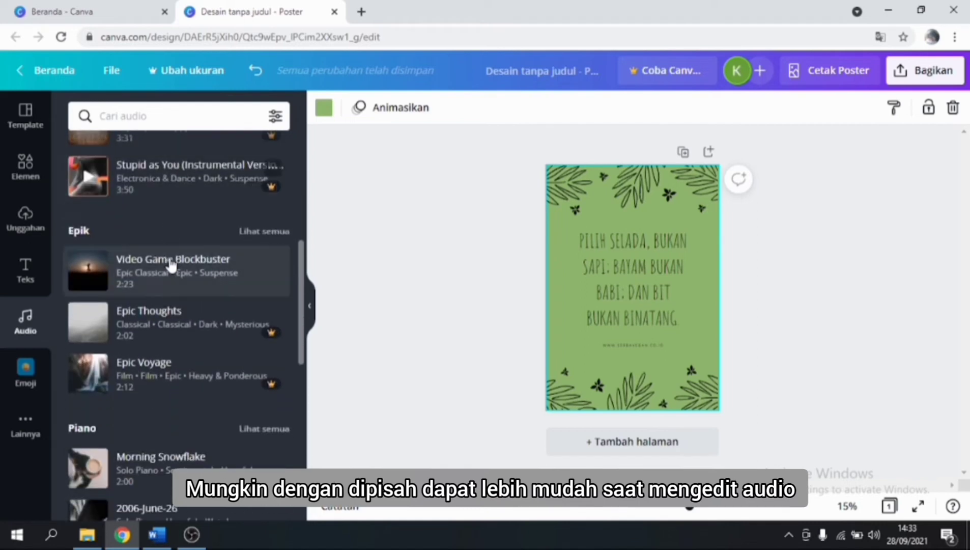
scroll(172, 264, "down", 2)
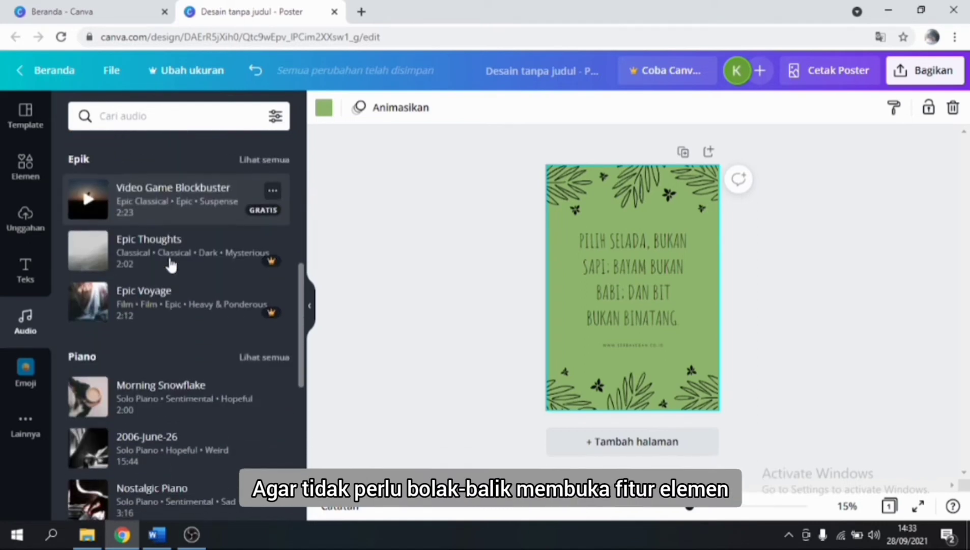
scroll(172, 264, "up", 2)
scroll(172, 263, "up", 10)
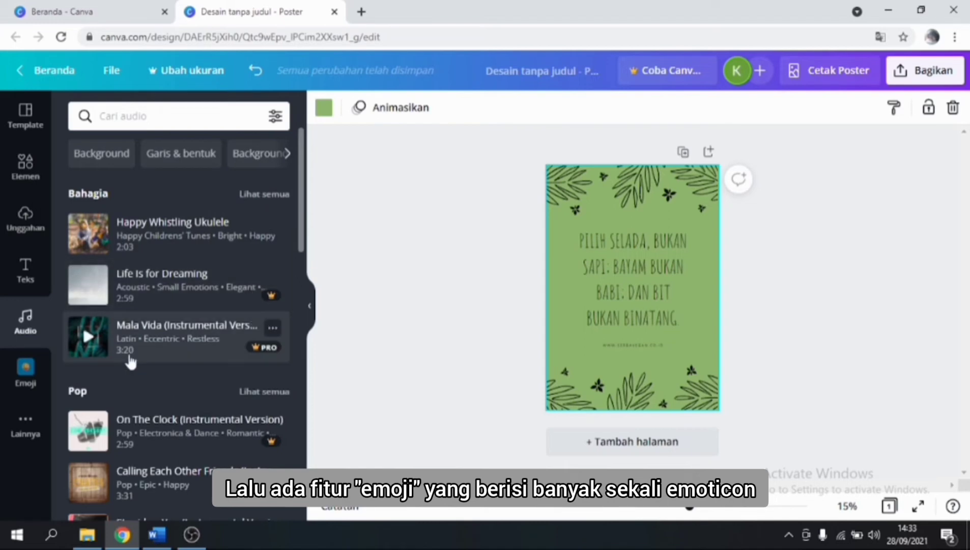
Browse the emoji collection, including Smiley & Orang, Makanan & Minuman and Aktivitas.
left_click(20, 374)
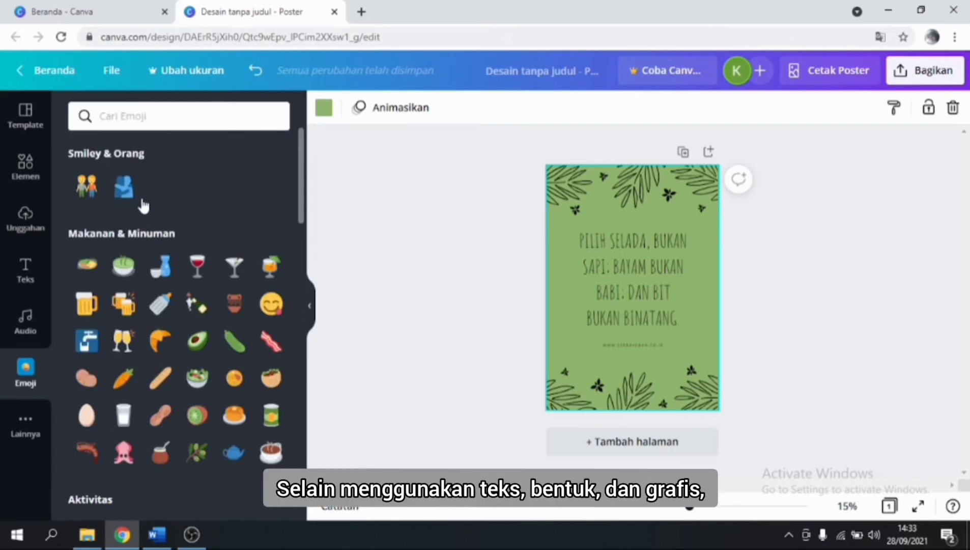
scroll(149, 270, "down", 2)
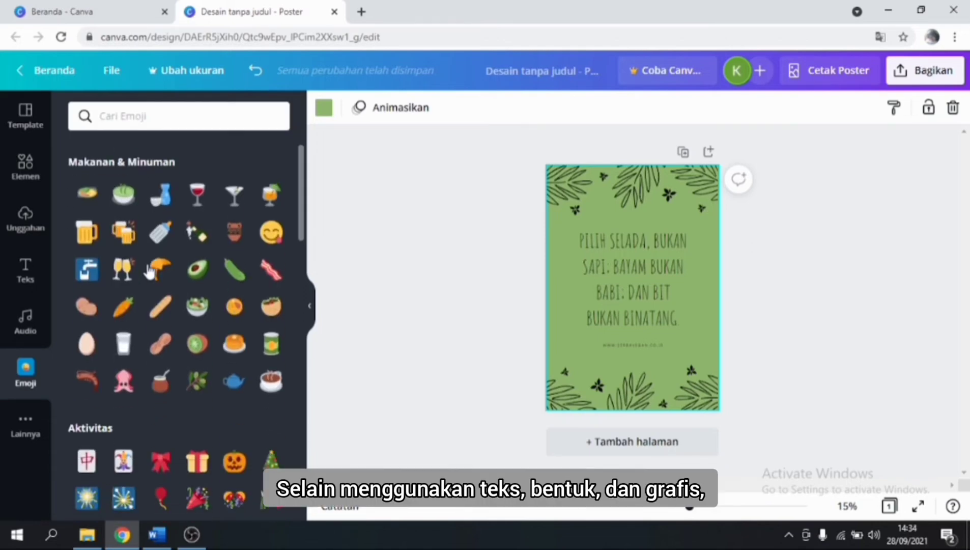
scroll(148, 271, "down", 2)
scroll(149, 271, "down", 4)
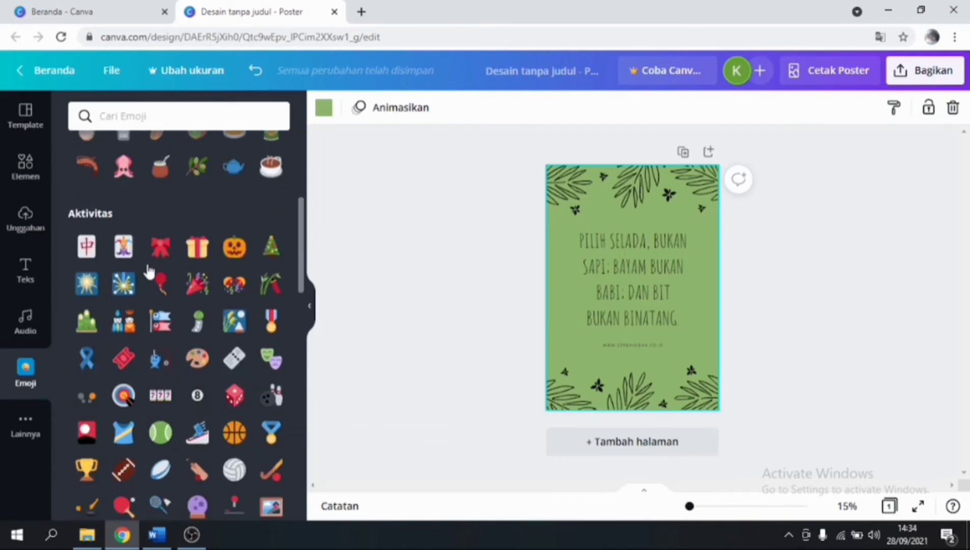
scroll(148, 269, "down", 4)
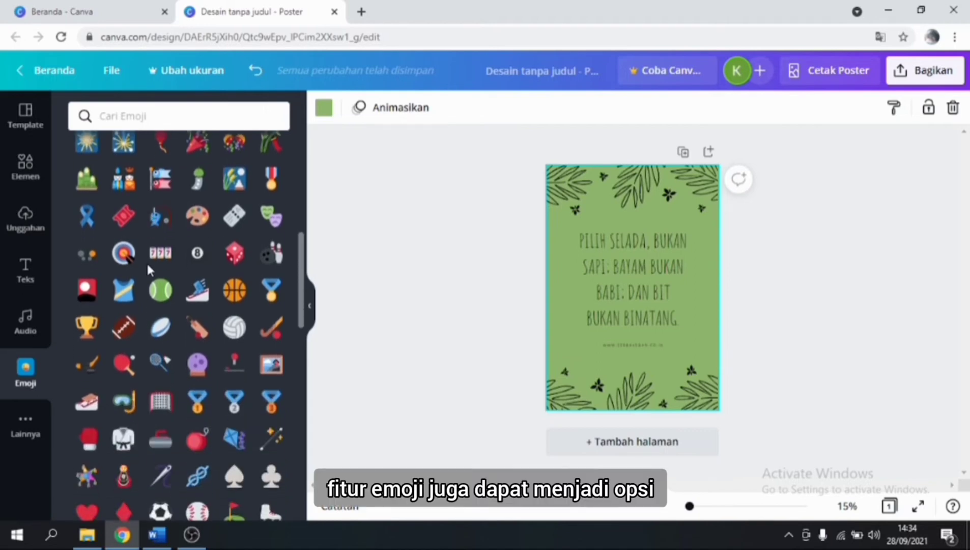
scroll(149, 272, "up", 10)
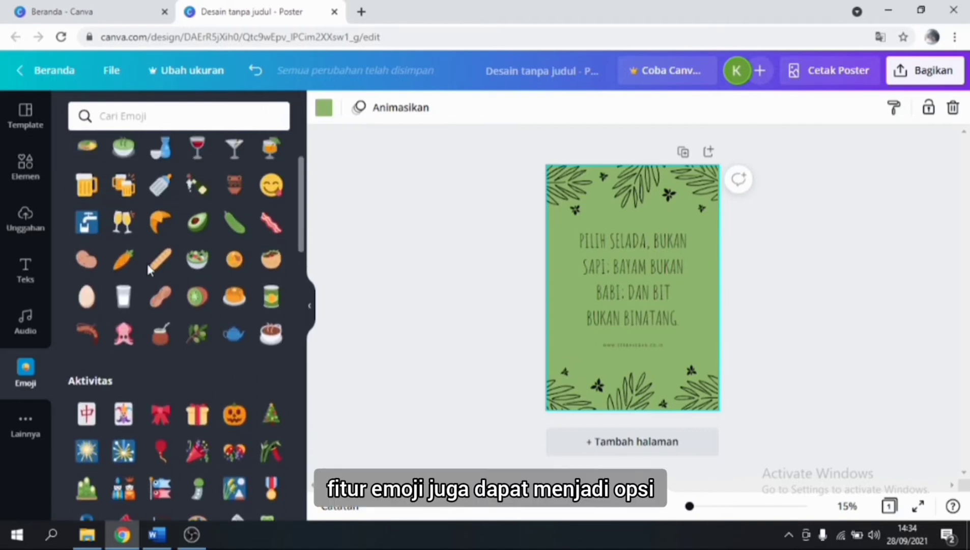
scroll(149, 271, "up", 2)
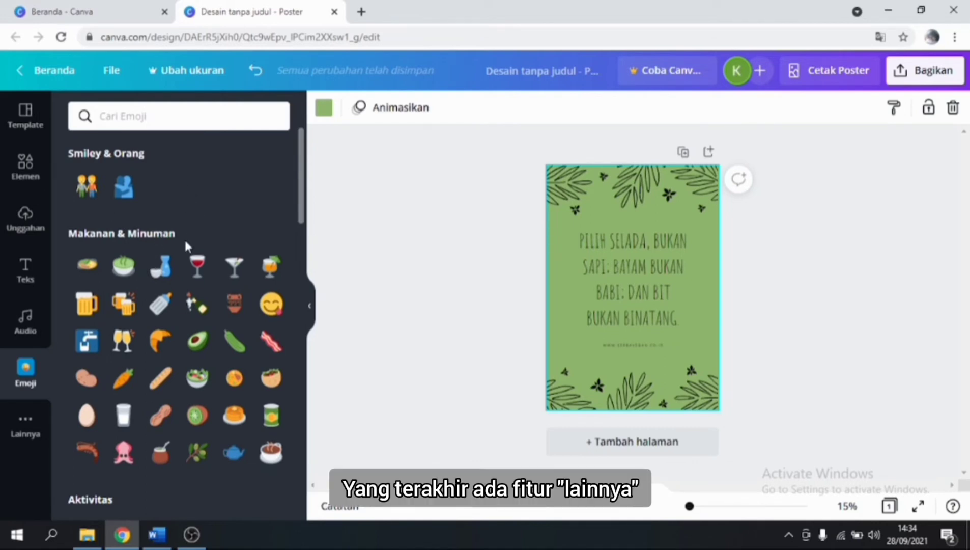
Look through the additional Canva content, apps and integrations, from Foto and Gaya to Pexels, Google Maps and HubSpot.
left_click(30, 425)
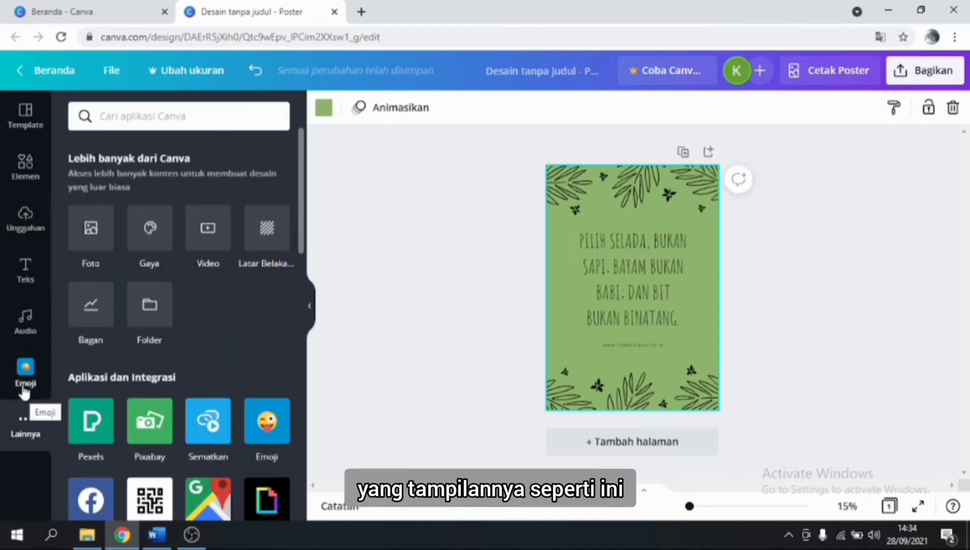
scroll(196, 329, "down", 3)
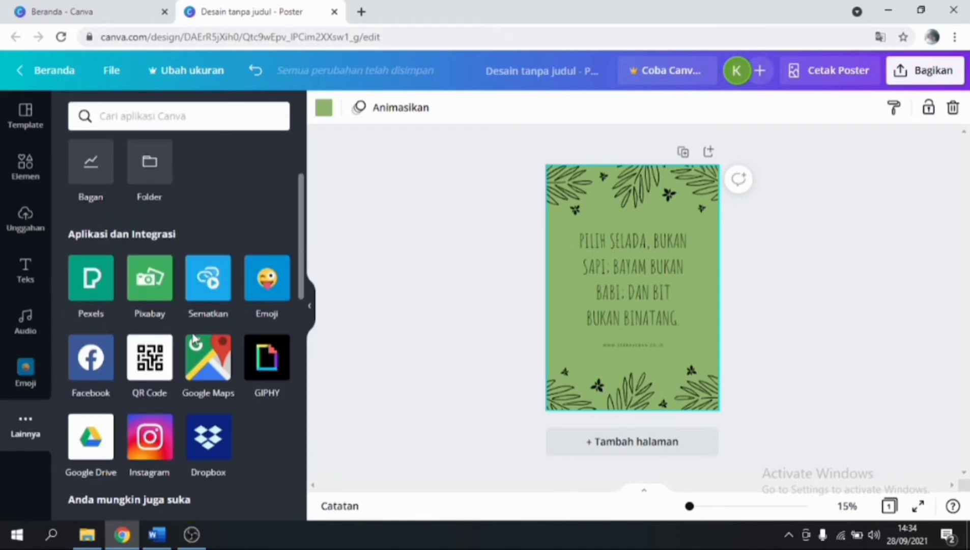
scroll(194, 340, "down", 15)
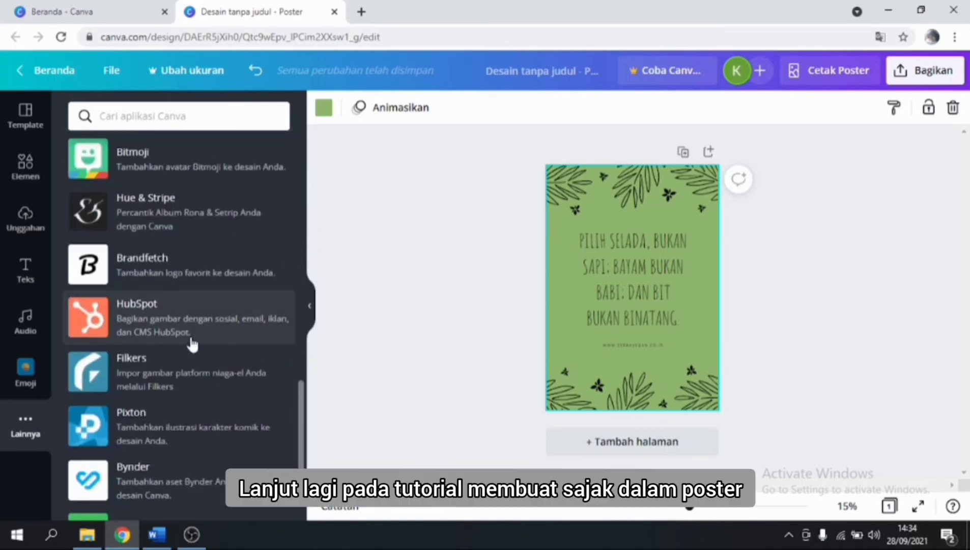
scroll(193, 344, "up", 15)
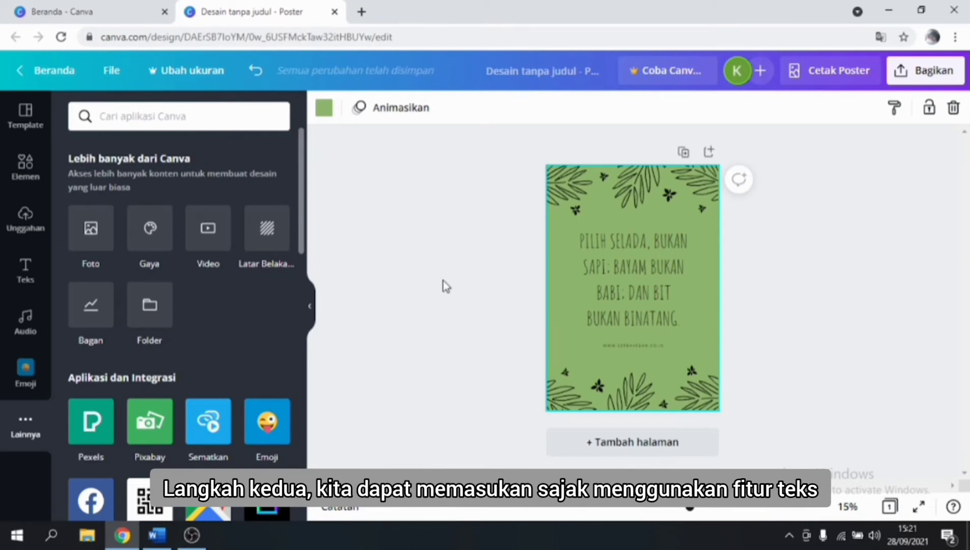
Collapse the side panel and delete the template's quote and web address text from the green poster.
left_click(311, 306)
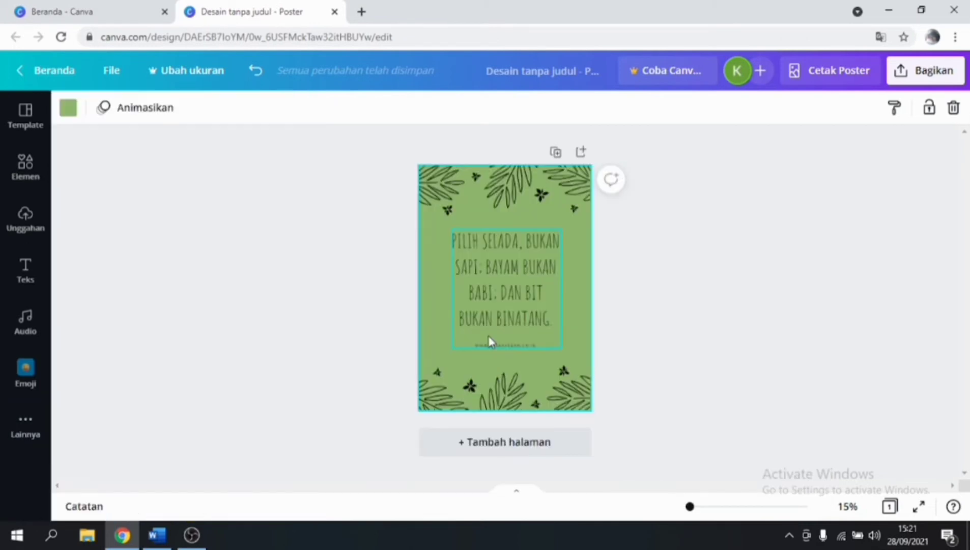
left_click(496, 283)
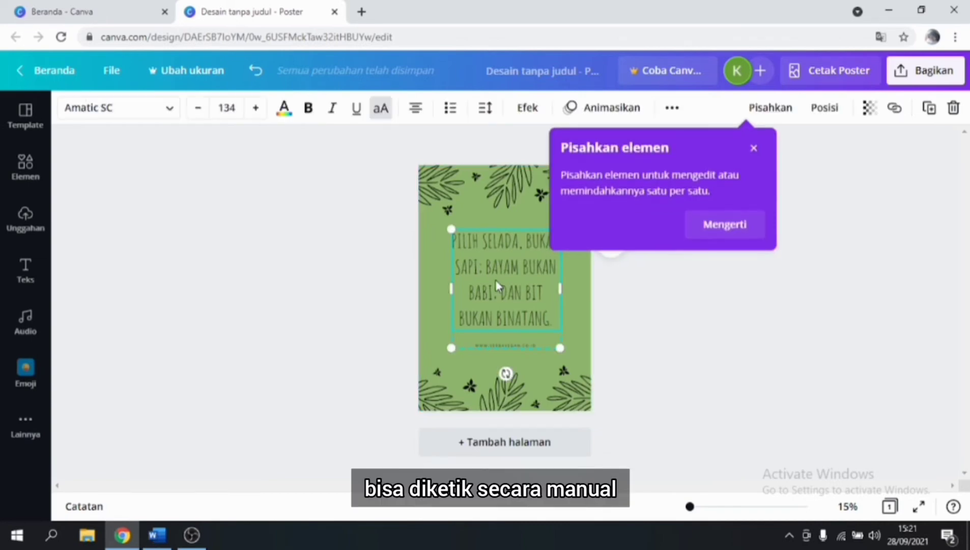
key("Delete")
key("Delete")
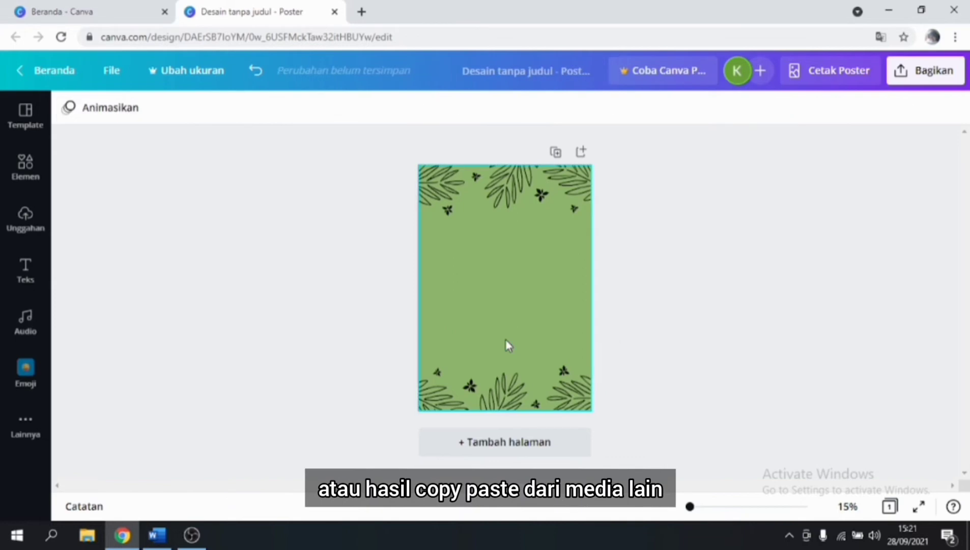
Add a body text box and replace its placeholder with the poem from "Tukeuran ieu sajak" to "Ciliwung, 19 Juli 1966" copied from the Word document.
left_click(26, 284)
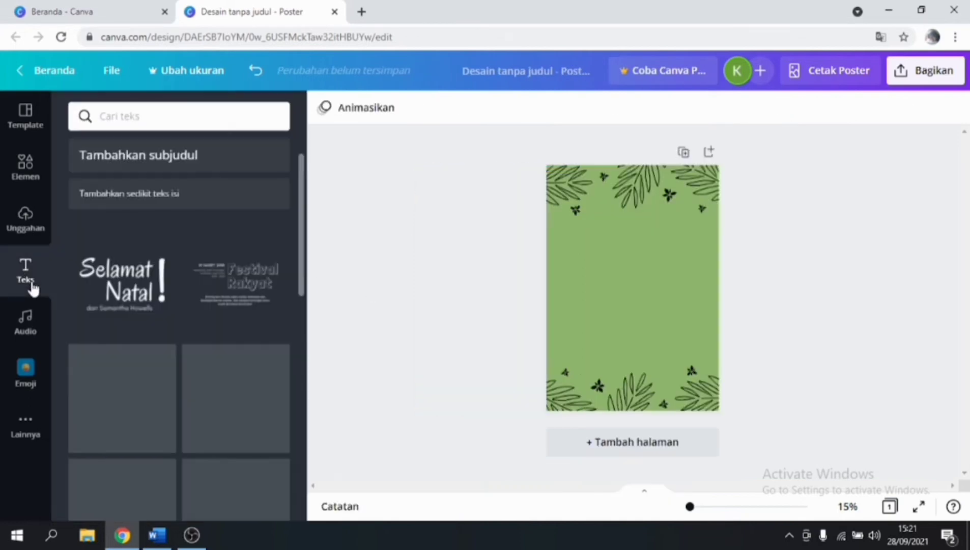
left_click(146, 199)
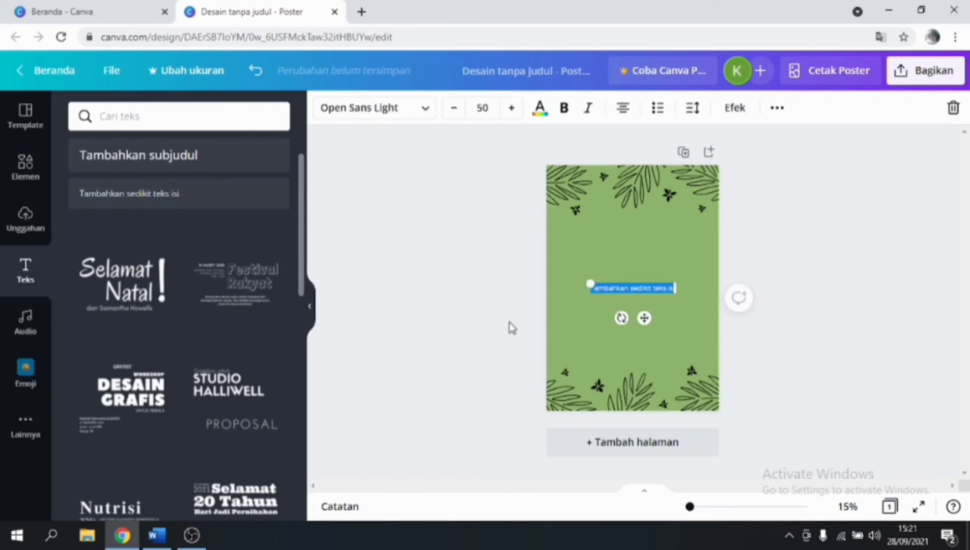
left_click(157, 534)
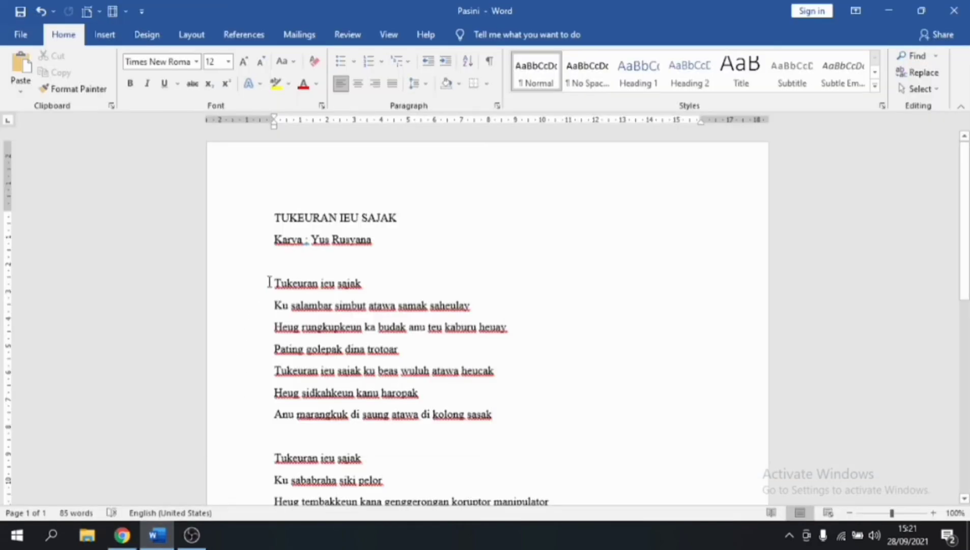
left_click_drag(275, 284, 382, 481)
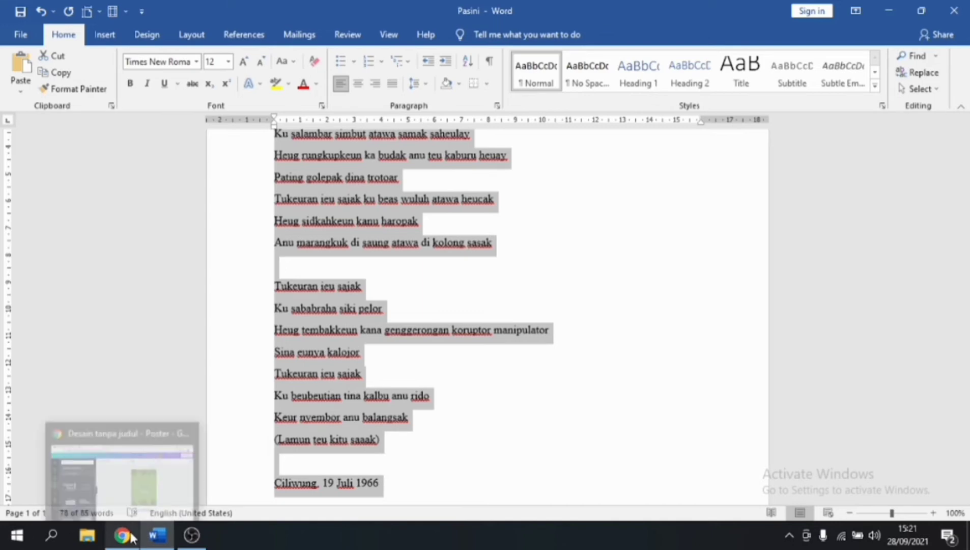
left_click(133, 481)
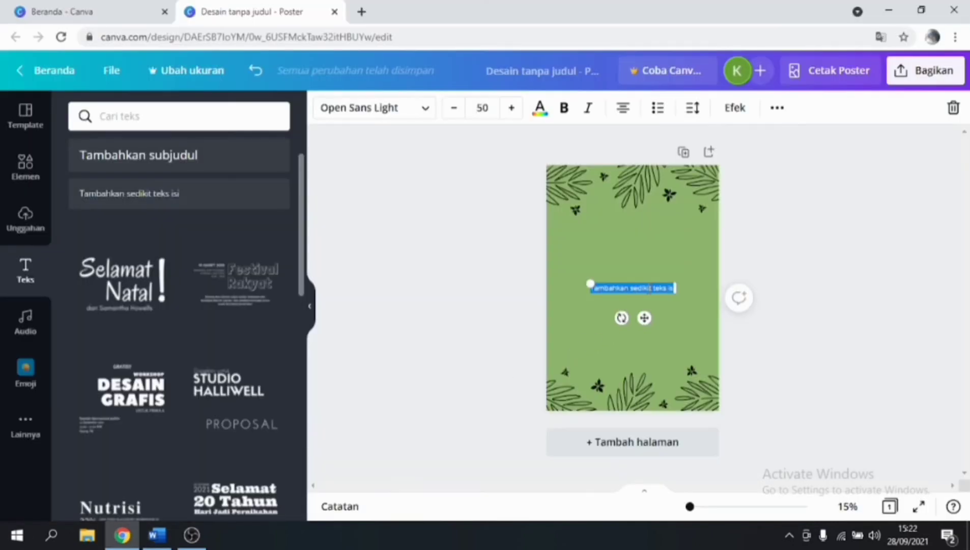
key("ctrl+v")
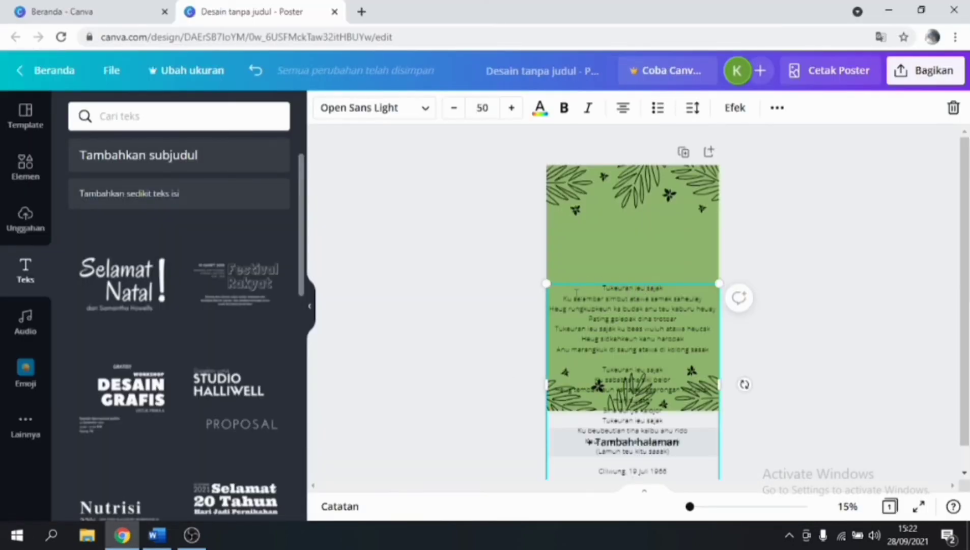
Scale the poem text down to about size 37.2 and place it centrally between the poster's leaf borders.
left_click_drag(546, 283, 591, 335)
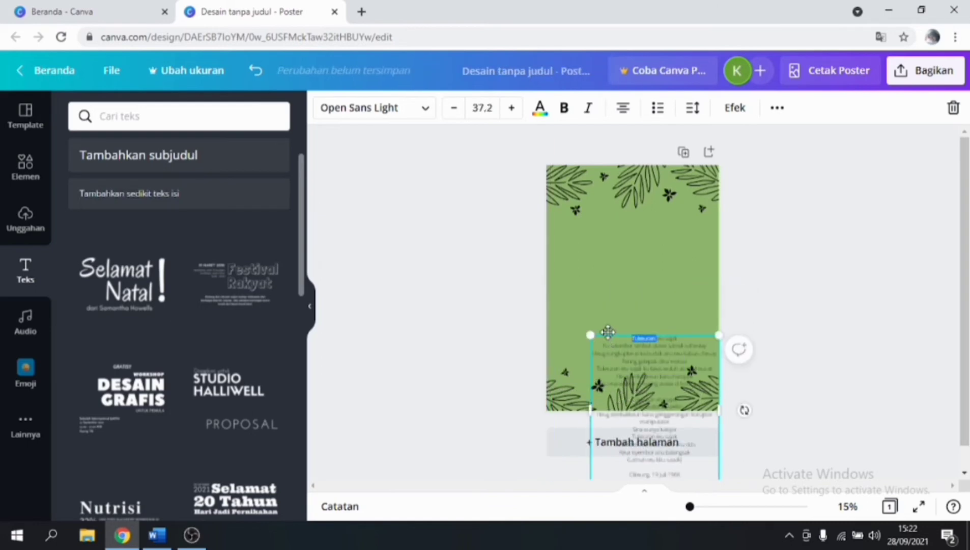
left_click_drag(601, 273, 585, 222)
left_click(439, 275)
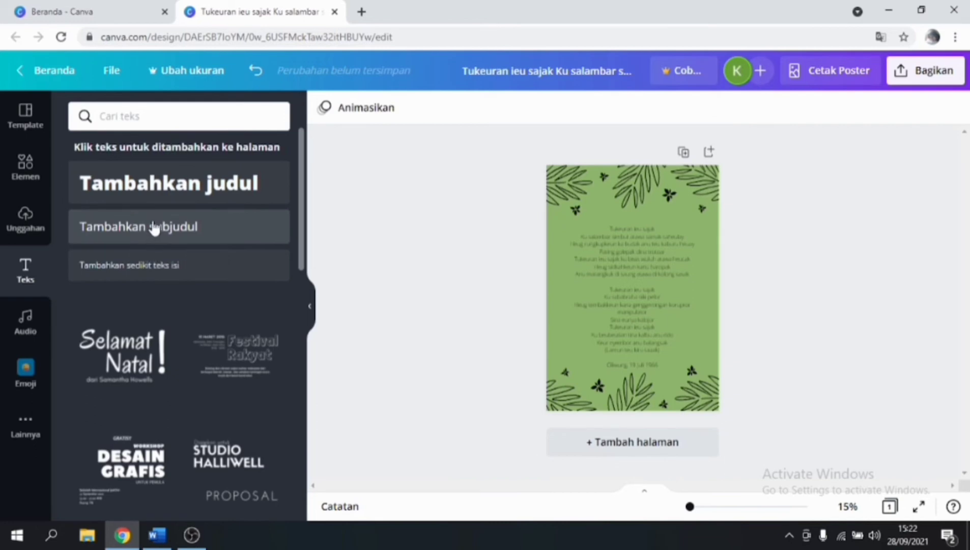
Add a subheading reading "Tukeuran Ieu Sajak" with "karya Yus Rusyana" on a second line, and place it above the poem.
left_click(153, 235)
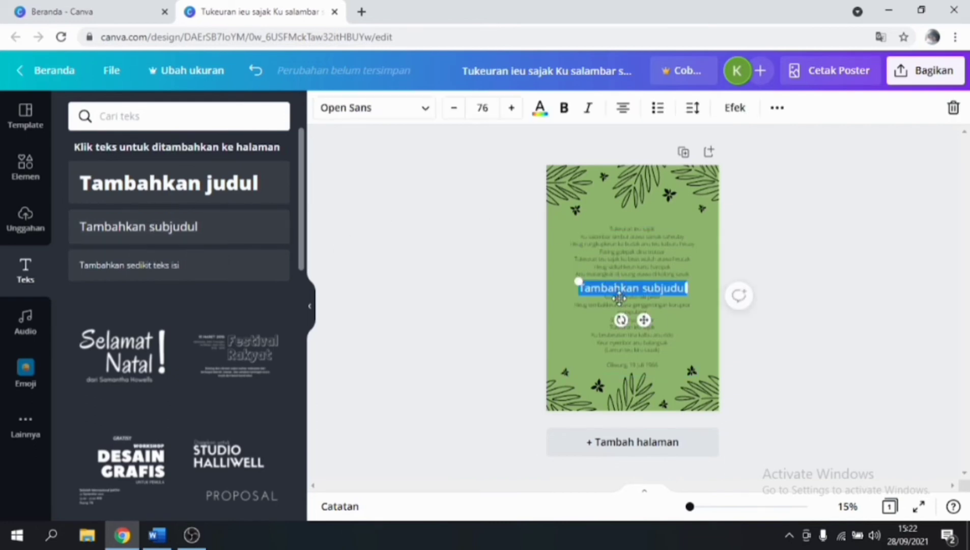
key("BackSpace")
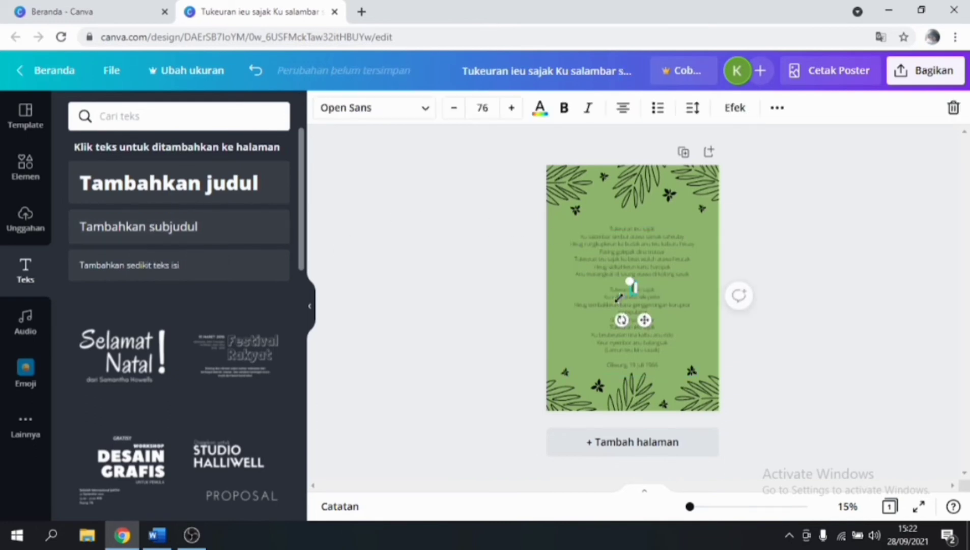
type("Tukeuran ieu")
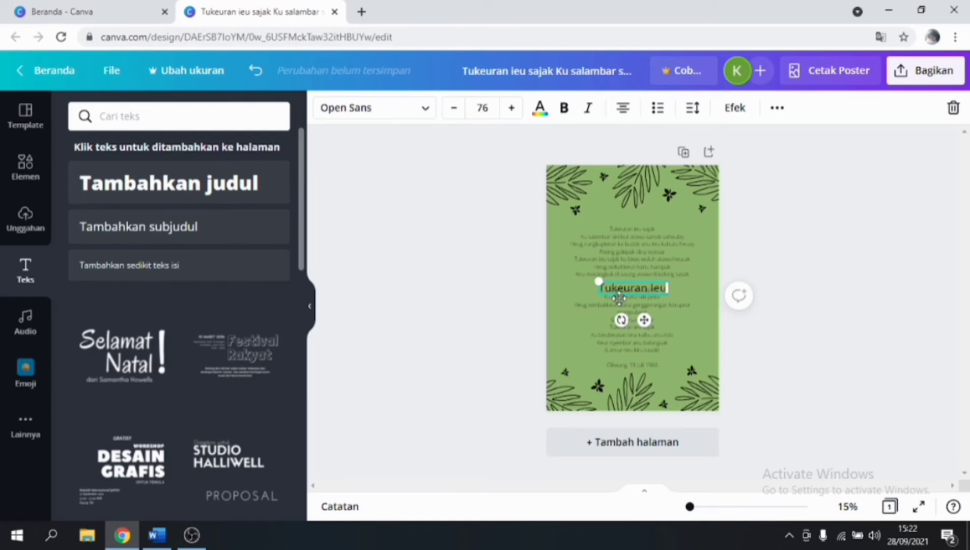
type(" Saj")
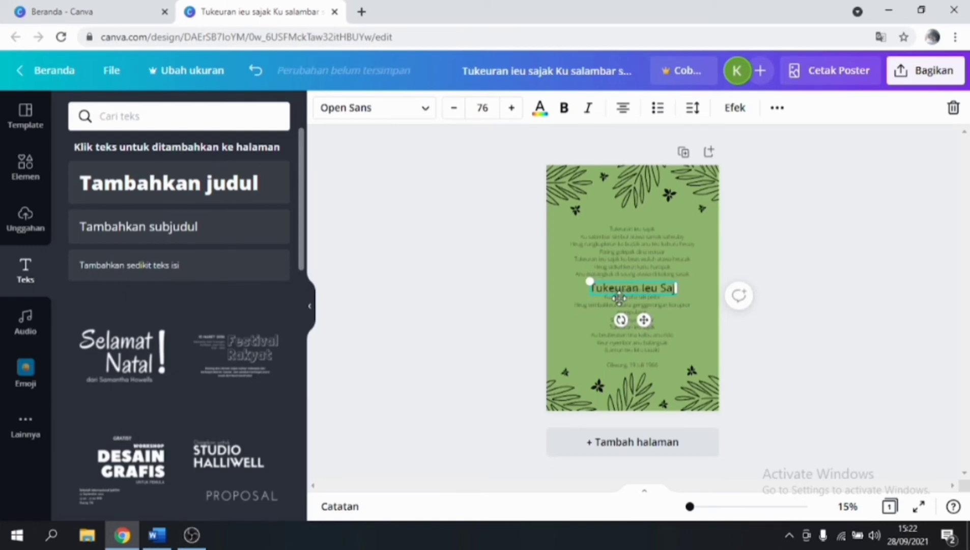
type("ak")
key("Return")
type("kar")
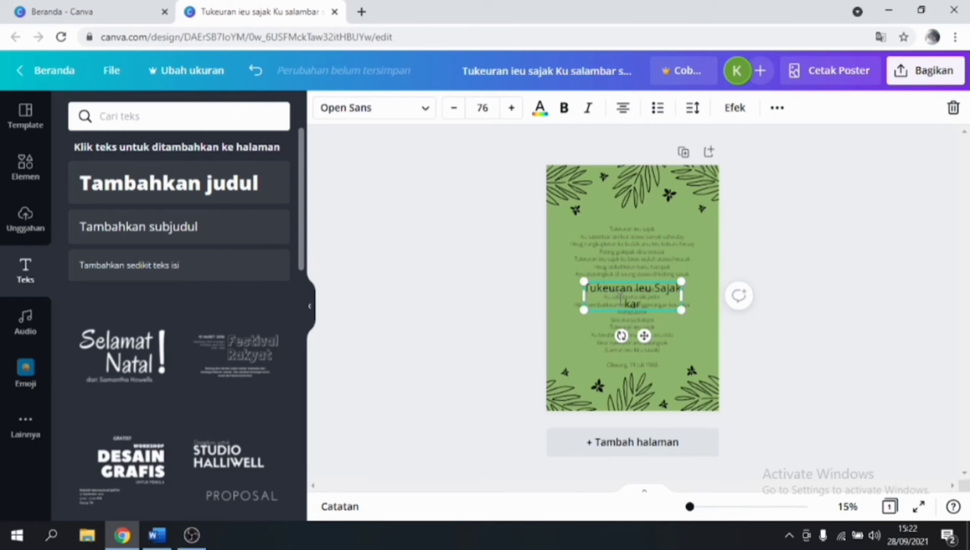
type("ya Yus Rusyana")
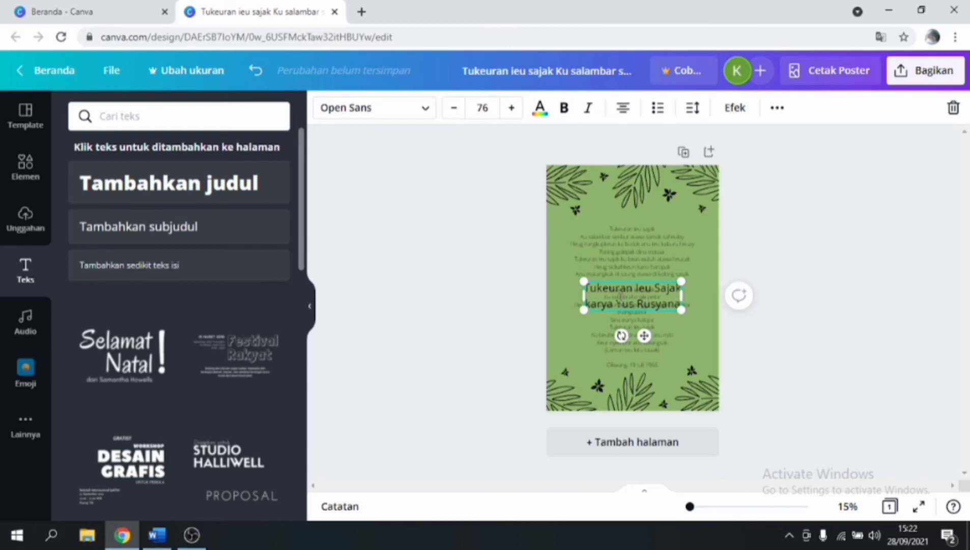
left_click_drag(644, 335, 649, 244)
Scale the poem text down to about size 31.6 and position it lower on the poster, leaving space beneath the title.
left_click(639, 257)
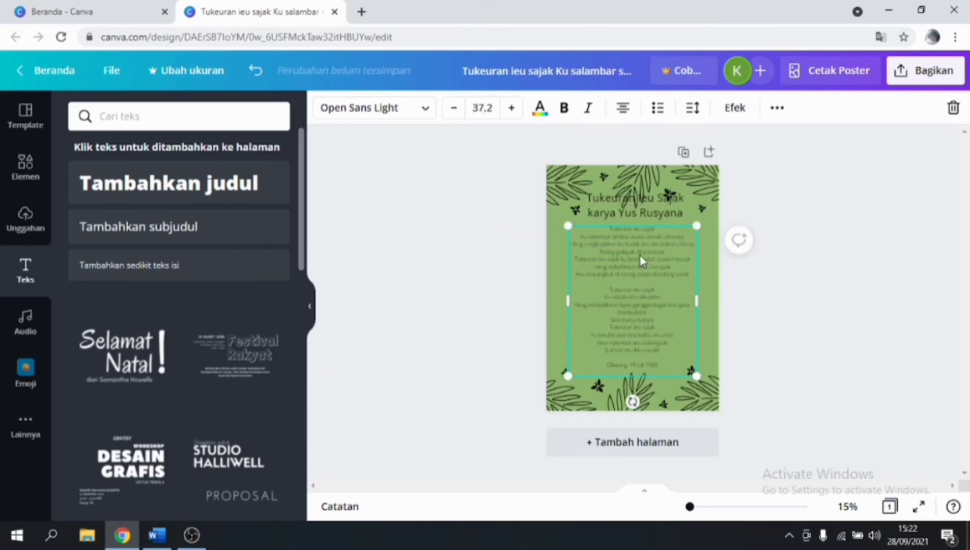
left_click(583, 224)
left_click(580, 233)
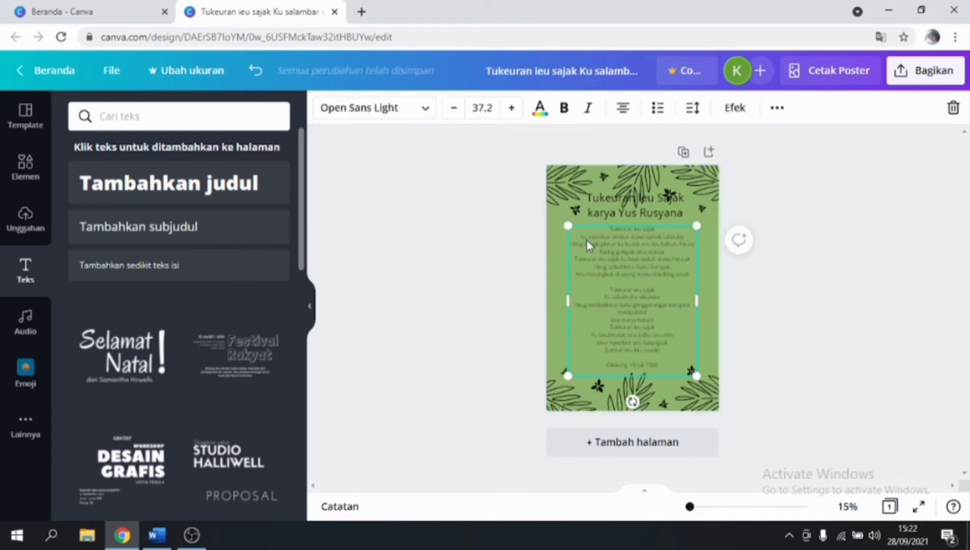
left_click_drag(587, 244, 584, 238)
left_click(624, 212)
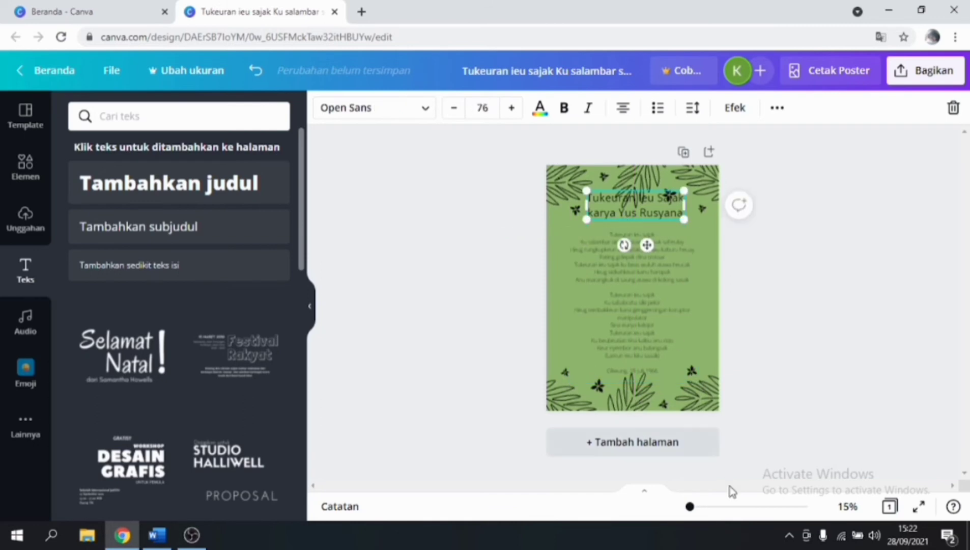
left_click_drag(688, 507, 692, 509)
left_click(592, 331)
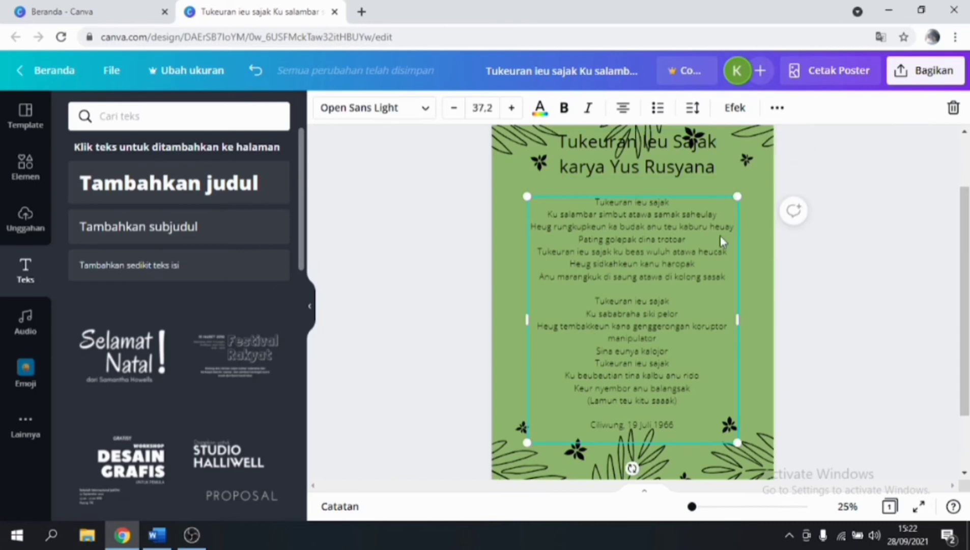
left_click_drag(737, 194, 679, 233)
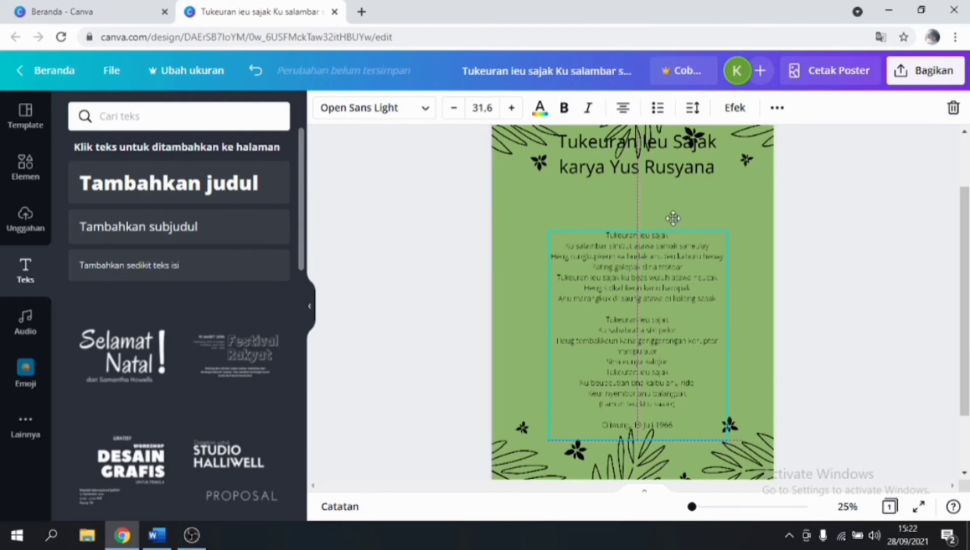
Move the two-line title down, clear of the upper leaf decorations and centred just above the poem.
left_click(666, 170)
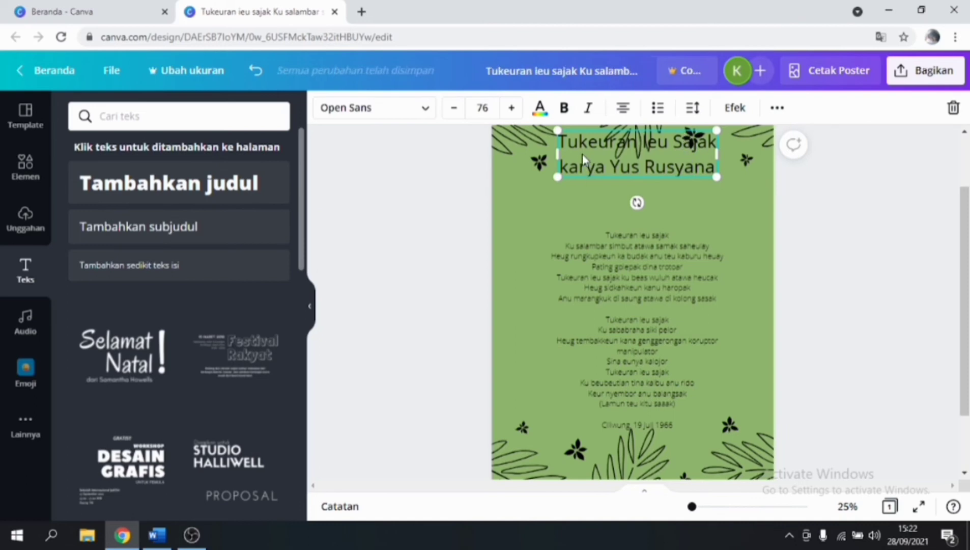
left_click_drag(585, 141, 643, 174)
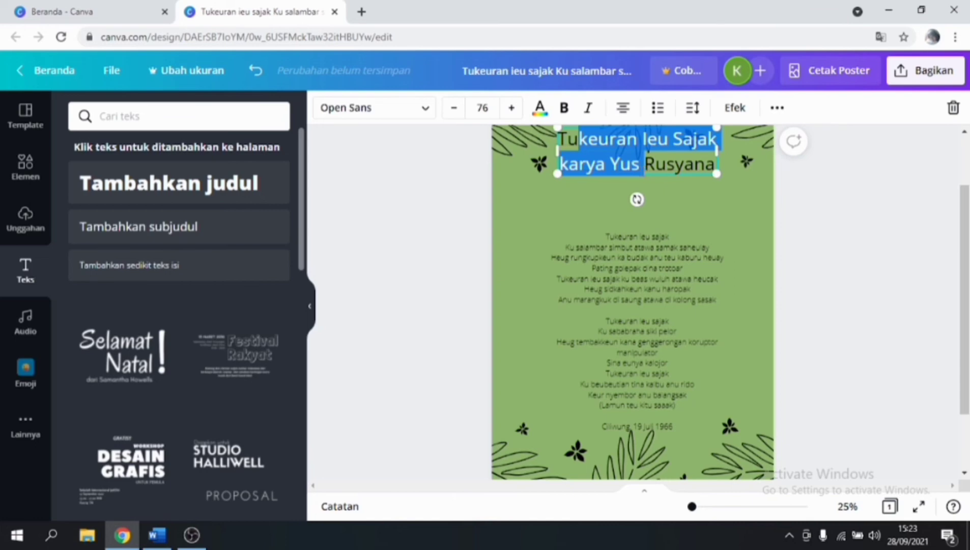
left_click(664, 168)
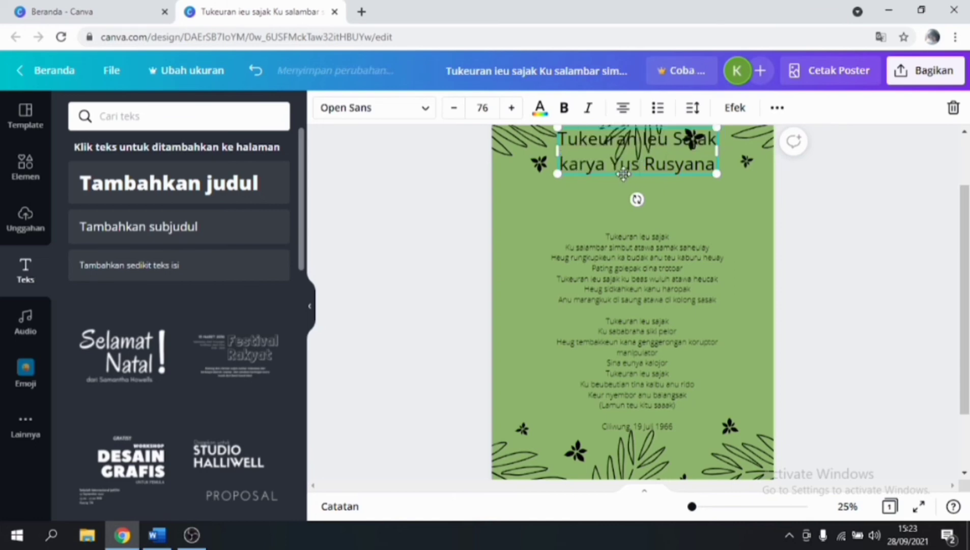
left_click_drag(625, 189, 631, 230)
left_click(526, 211)
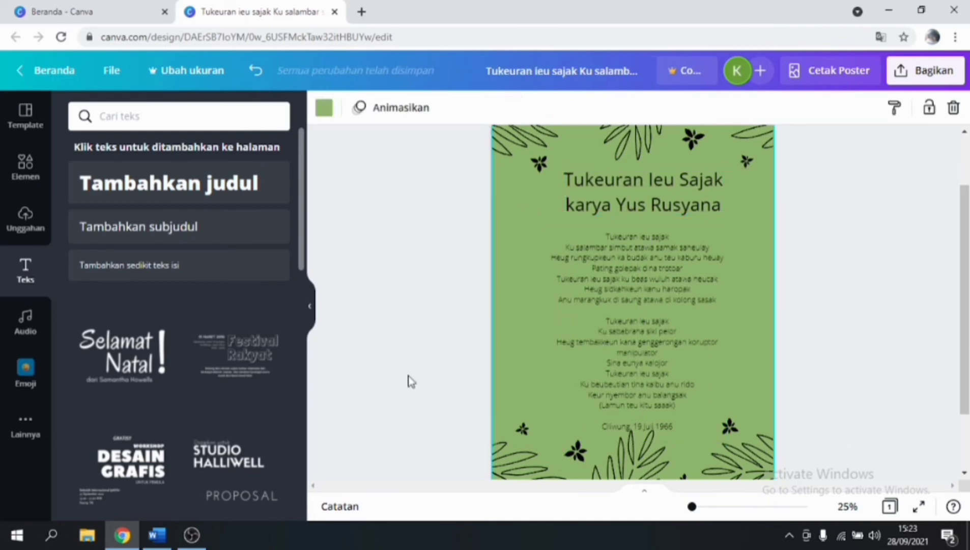
scroll(411, 381, "up", 2)
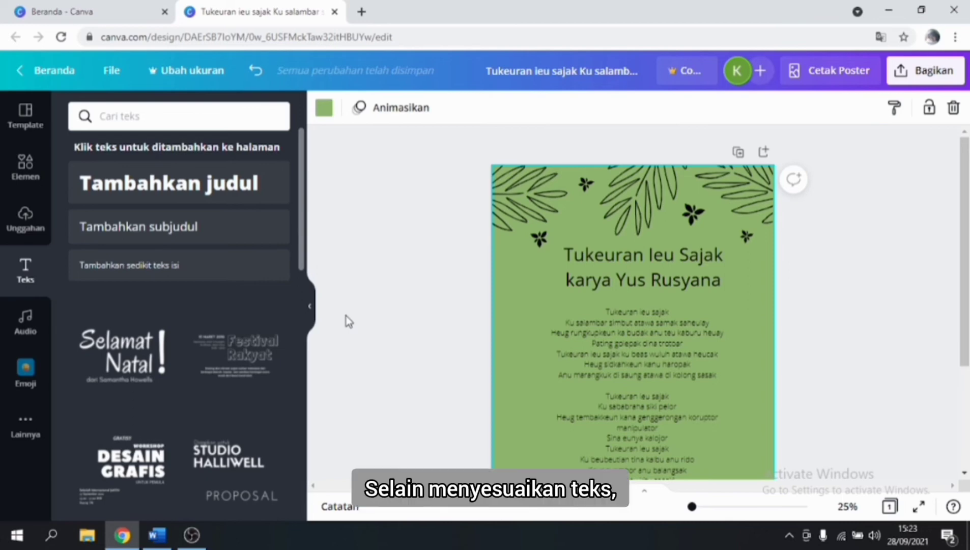
Examine the title's font and text colour choices and the element library, and review the whole poster with the side panel collapsed.
left_click(689, 278)
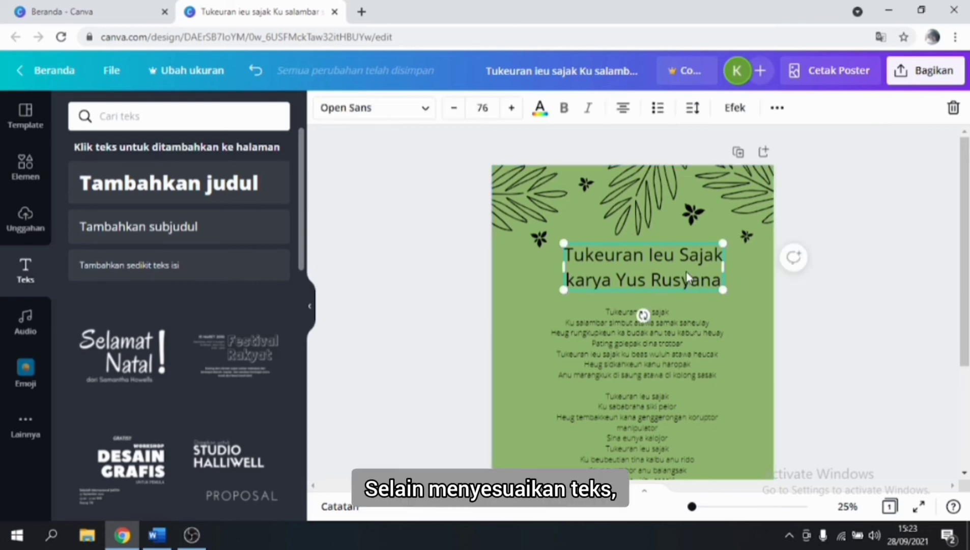
left_click(425, 108)
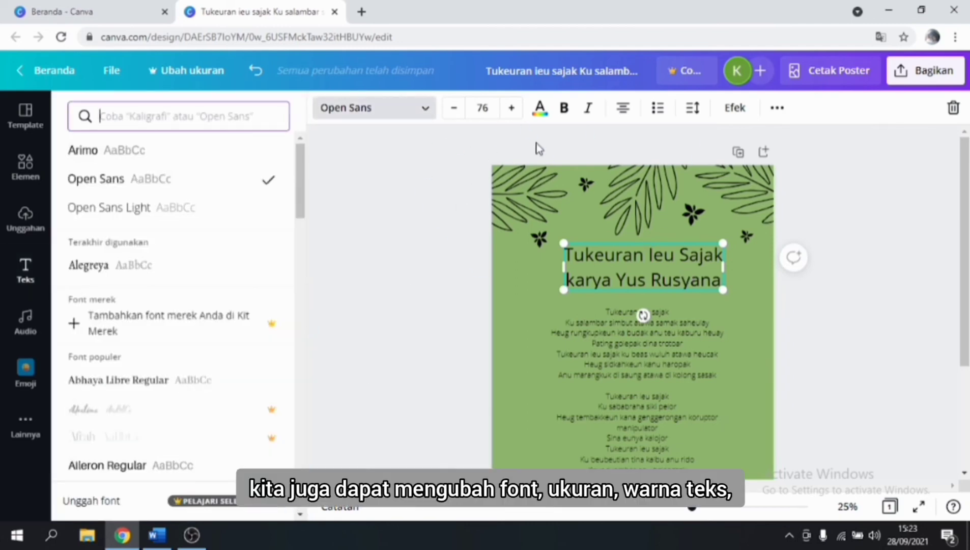
left_click(540, 109)
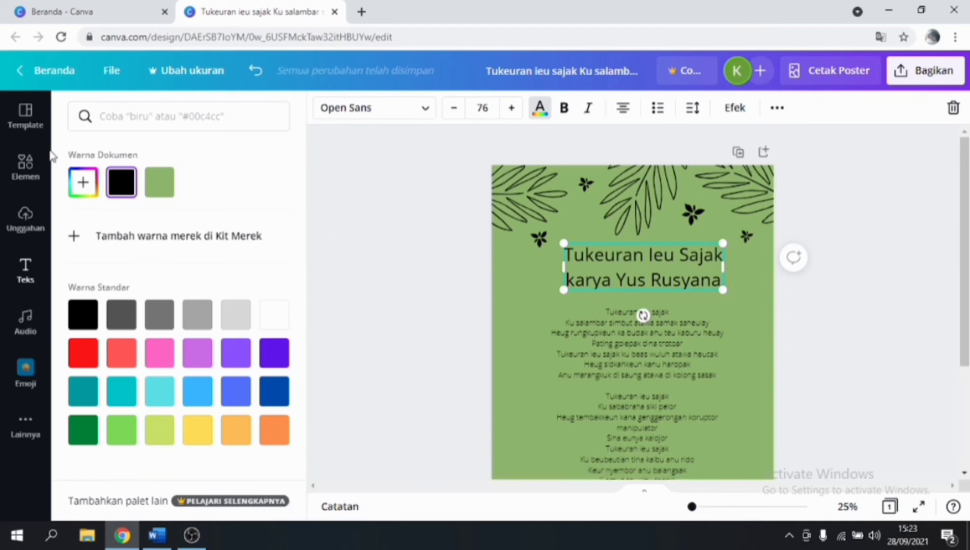
left_click(38, 173)
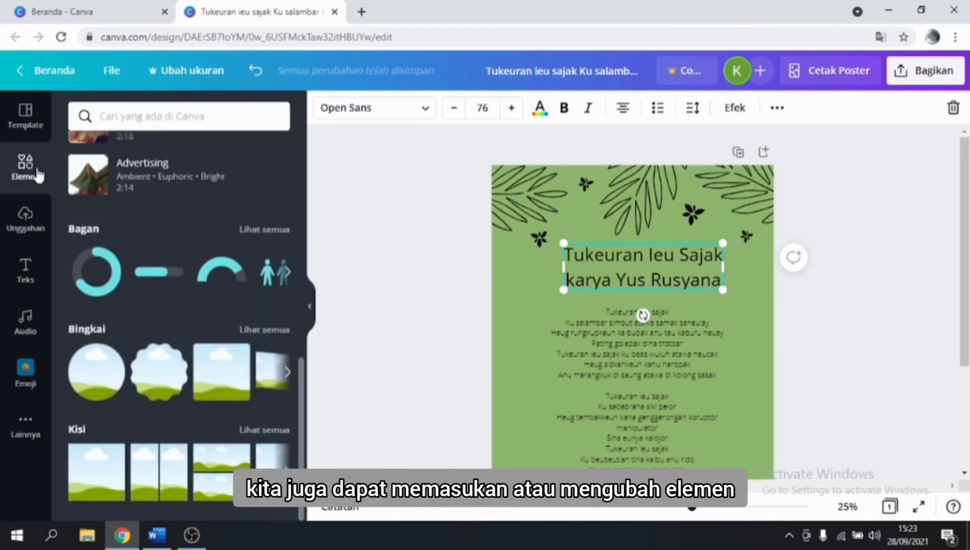
scroll(95, 186, "up", 10)
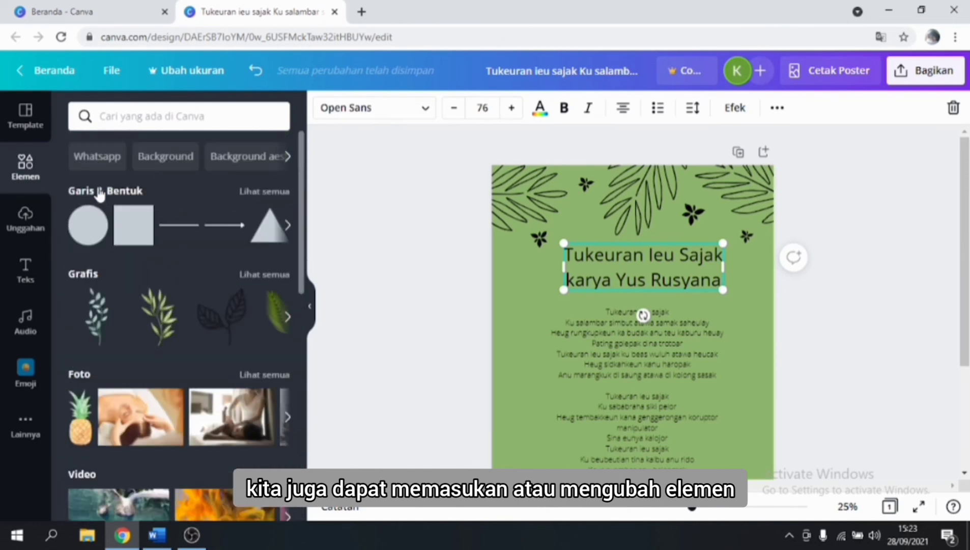
left_click(311, 311)
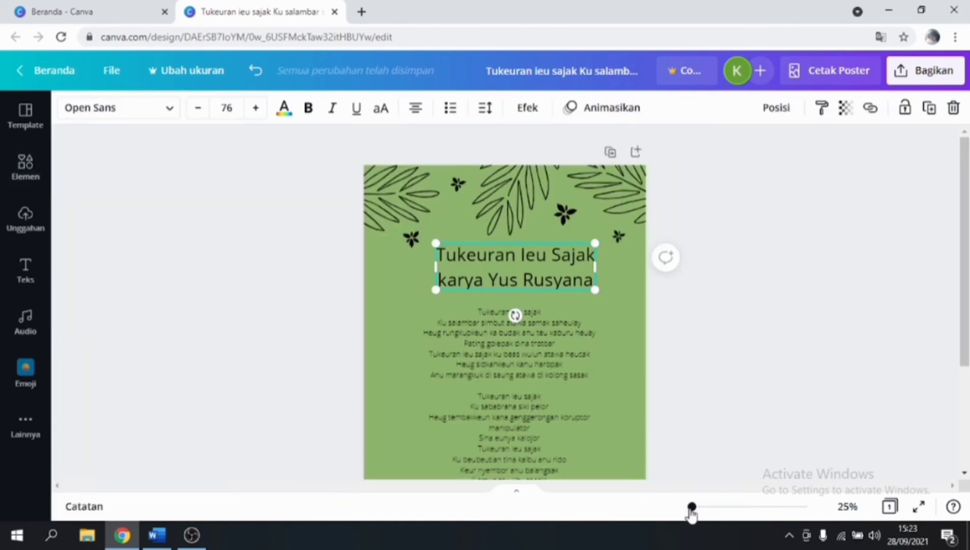
left_click(725, 394)
scroll(762, 333, "down", 3)
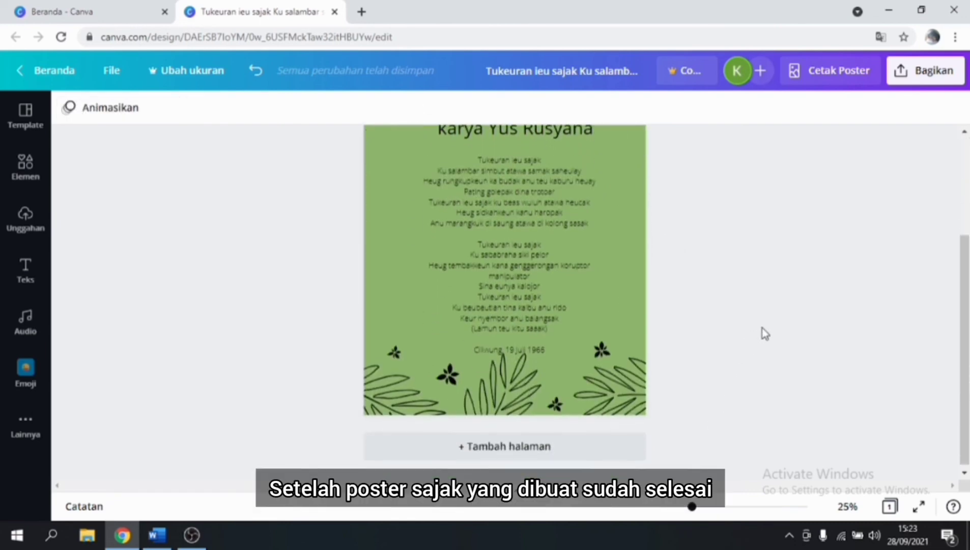
scroll(763, 333, "up", 3)
Download the poster as a JPG, dismiss the publication dialog and open the downloaded image.
left_click(911, 77)
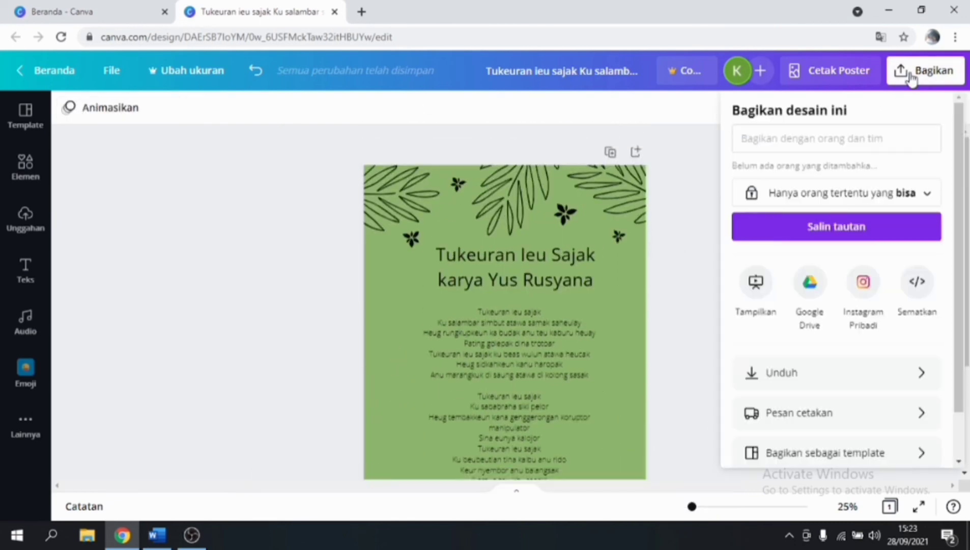
left_click(833, 385)
left_click(818, 178)
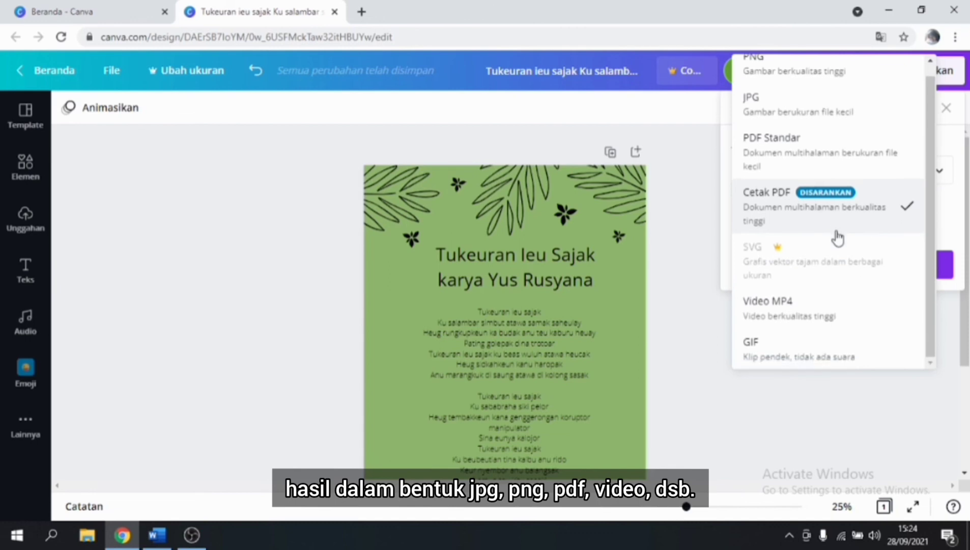
left_click(808, 121)
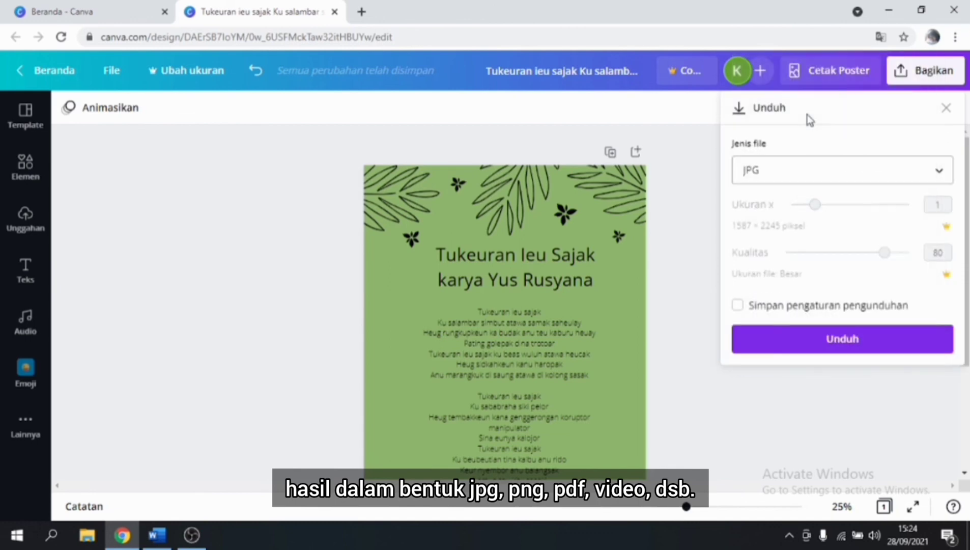
left_click(851, 345)
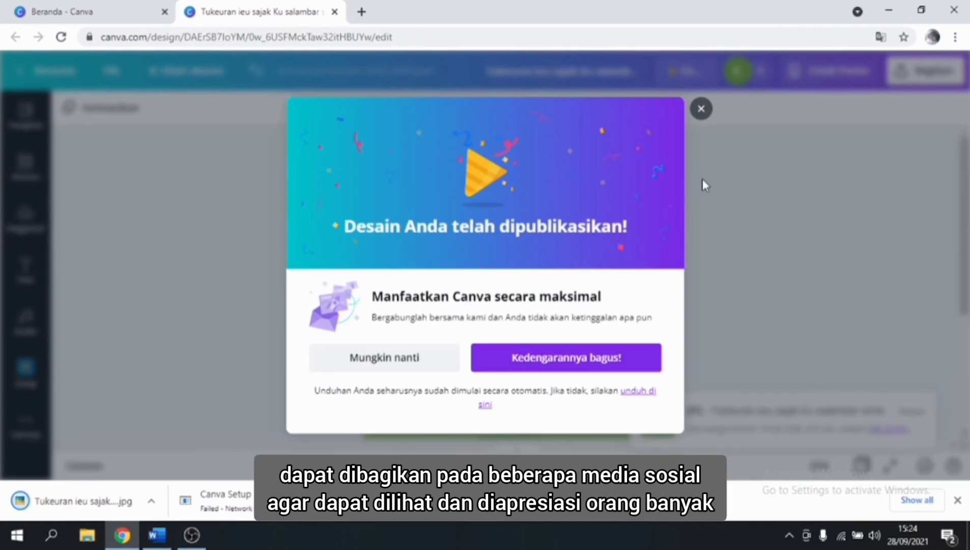
left_click(702, 108)
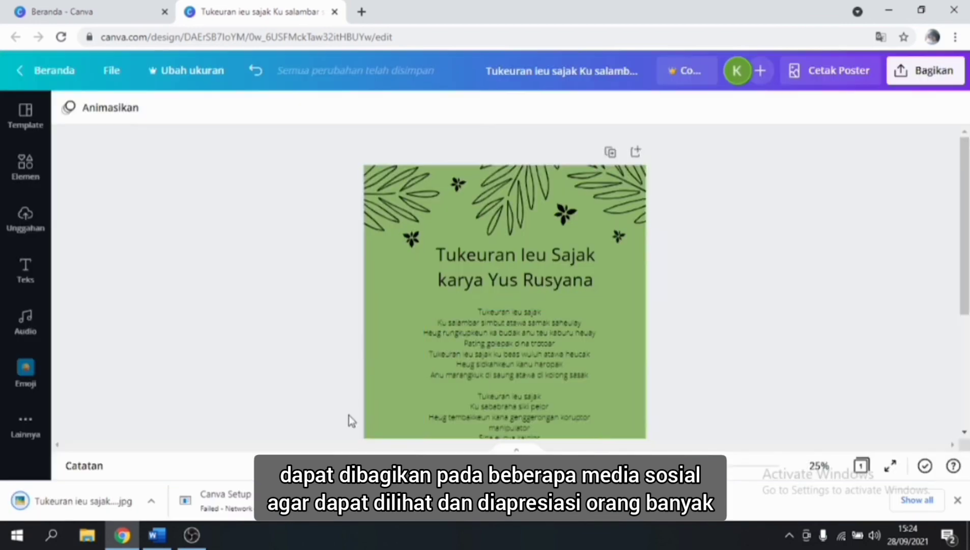
left_click(97, 502)
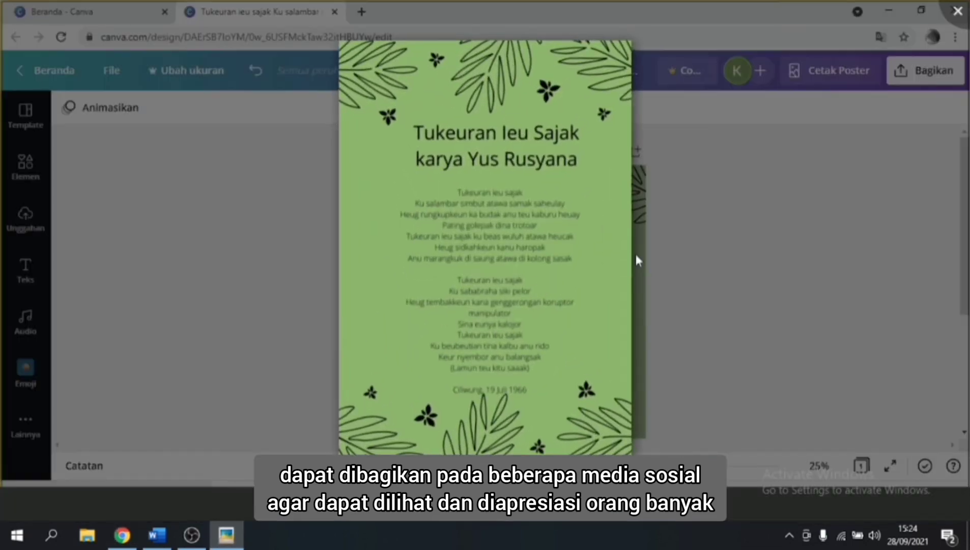